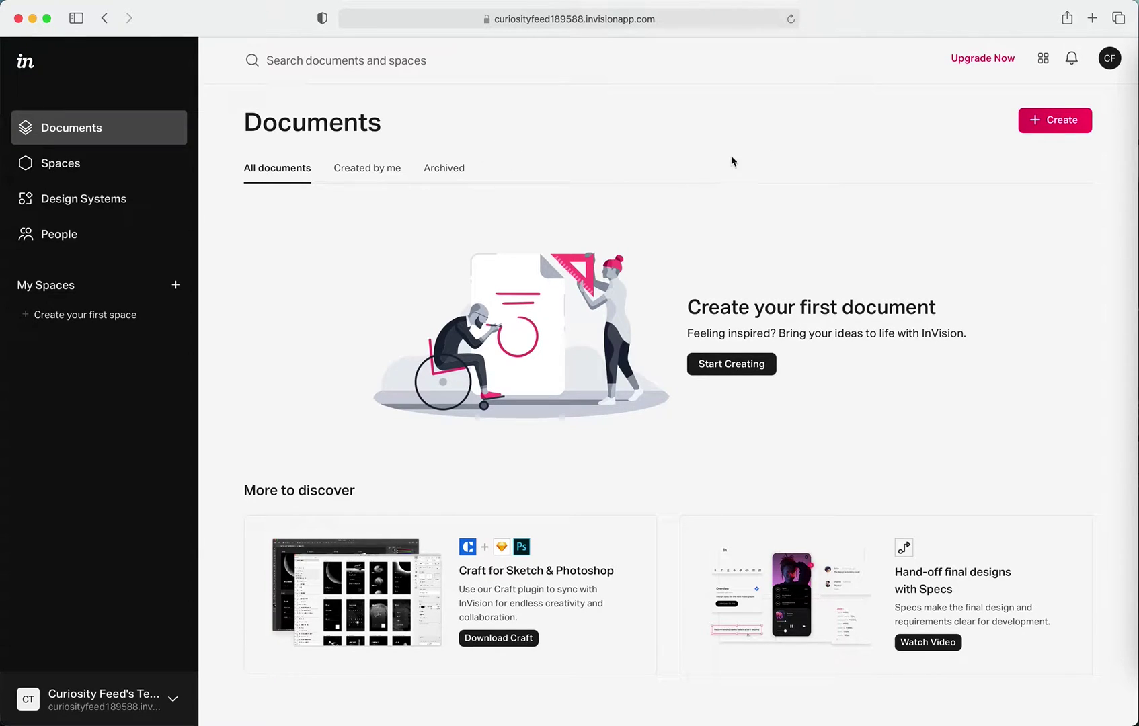
On the empty Documents page, show the create-new options Prototype, Freehand, Board, Spec and Space.
left_click(1034, 124)
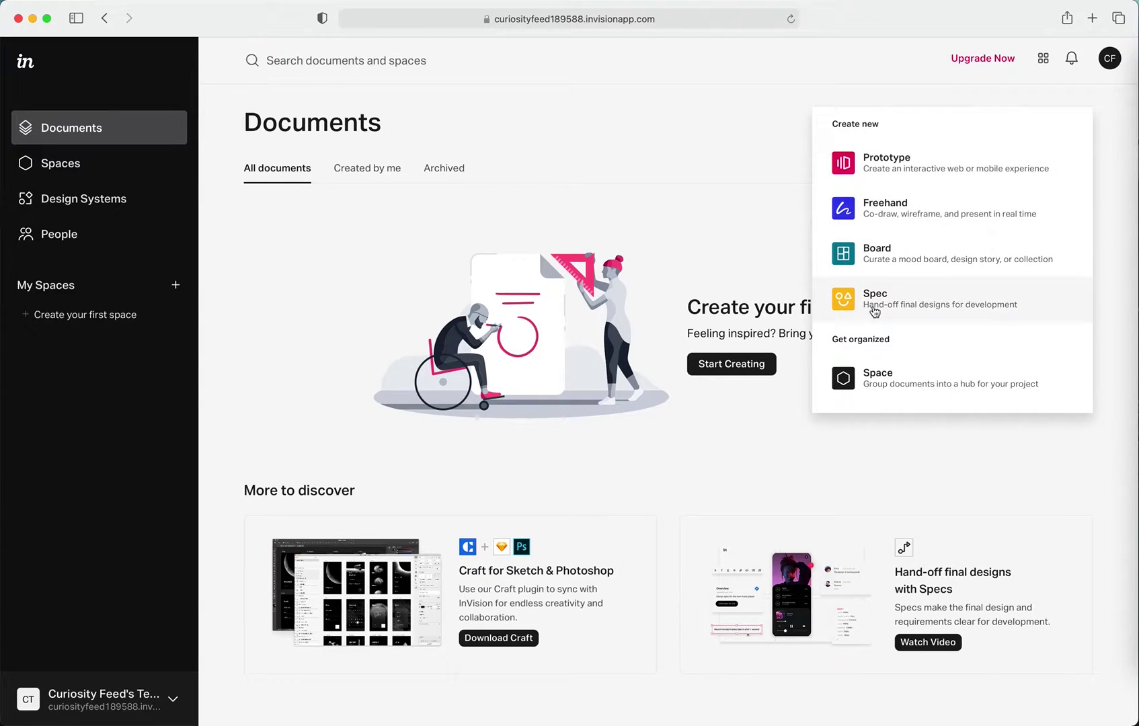
Create a prototype named 'Recipe Application v1' for the iPhone X device.
left_click(935, 168)
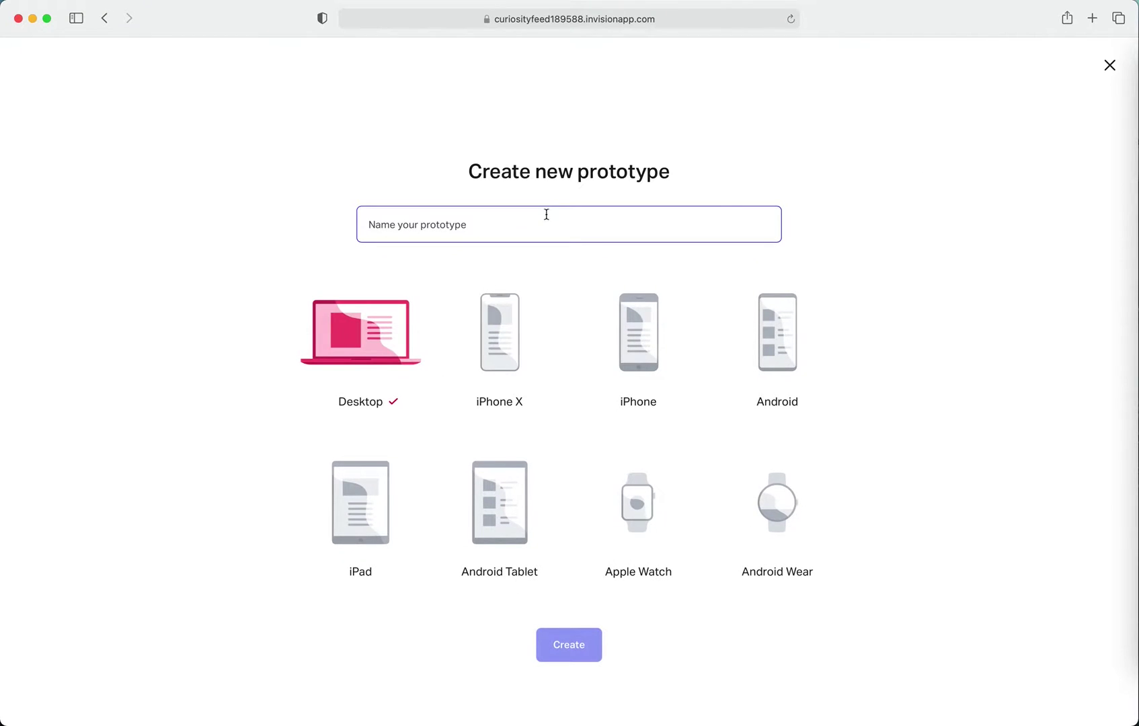
left_click(546, 216)
type("Recip")
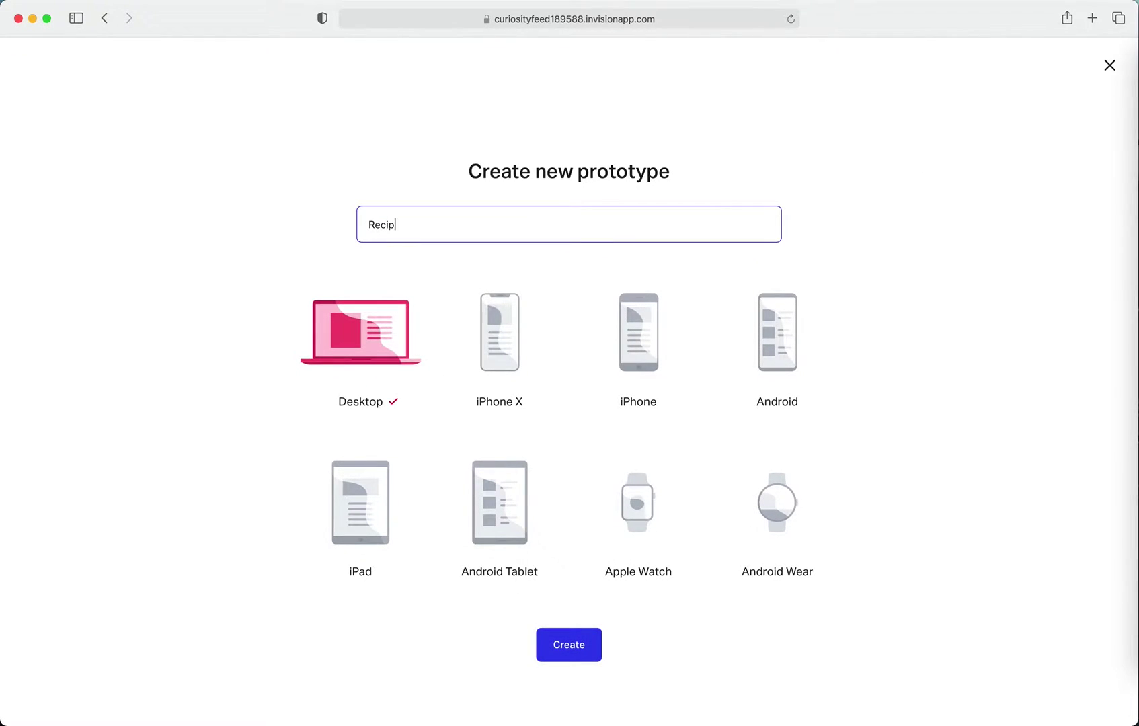
type("e Application v1")
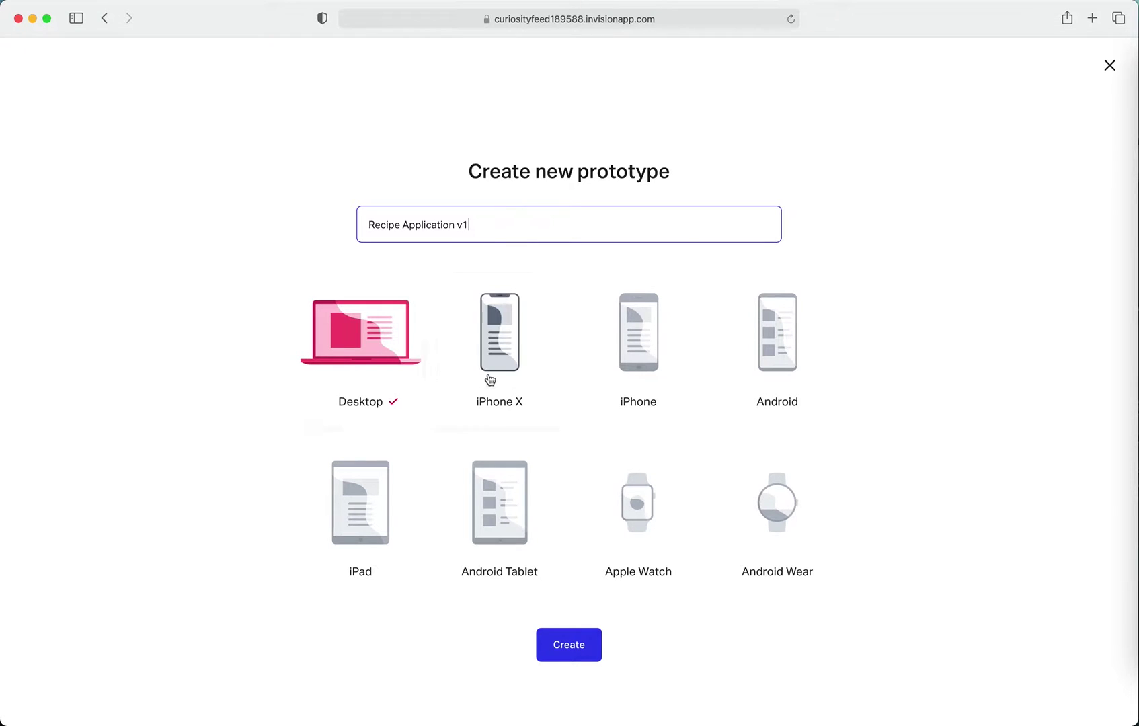
left_click(615, 386)
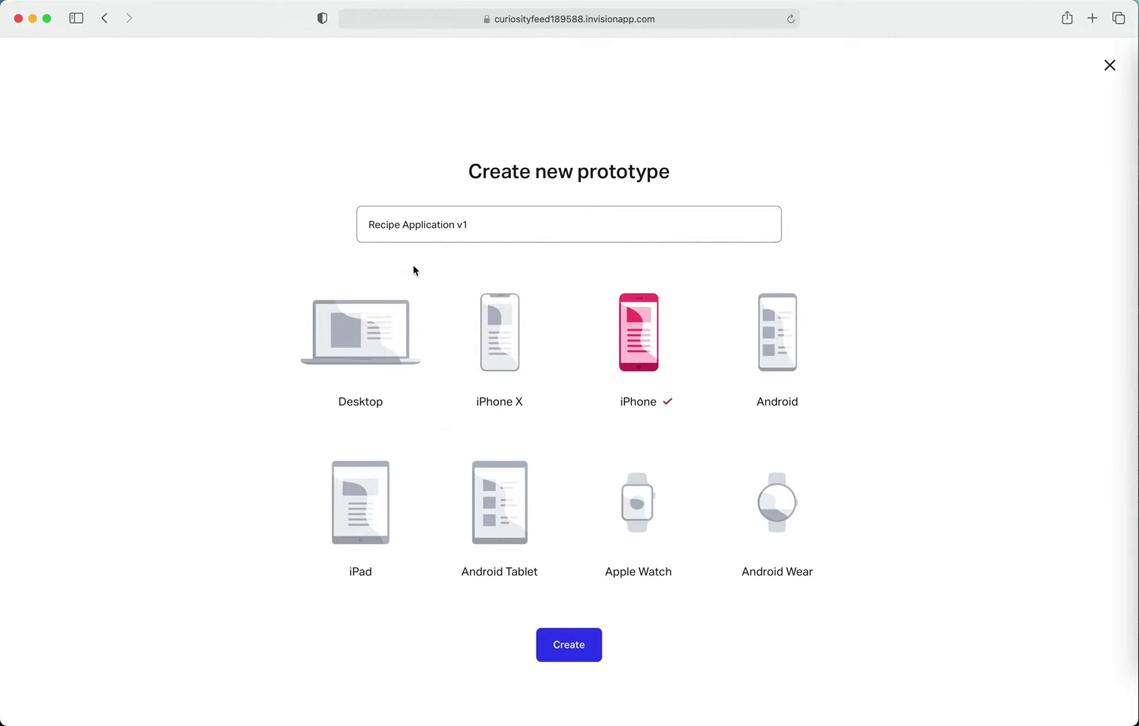
left_click(478, 337)
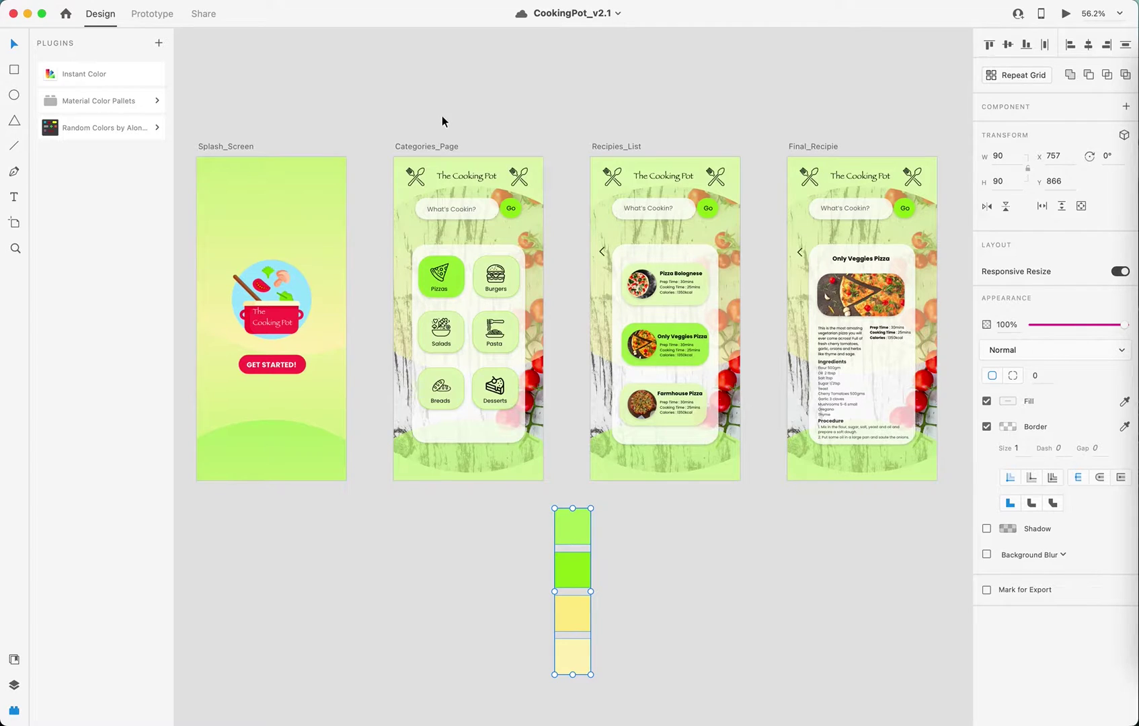
Select the Splash_Screen, Categories_Page, Recipies_List and Final_Recipie artboards together.
left_click(443, 116)
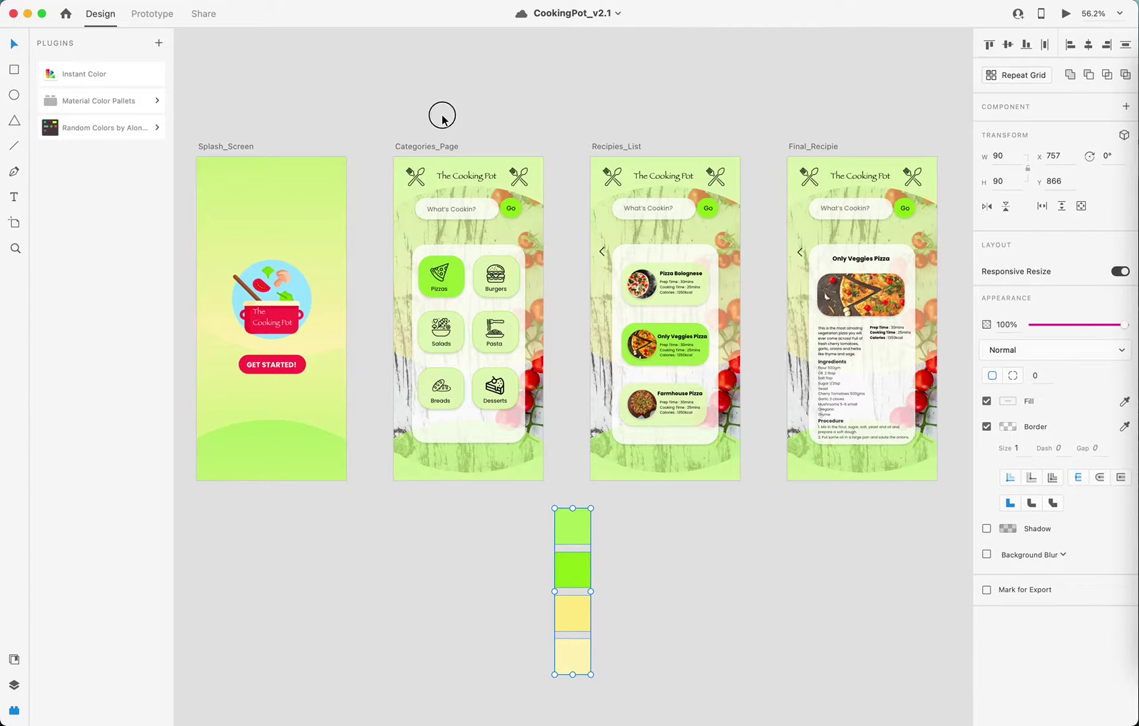
left_click(229, 147)
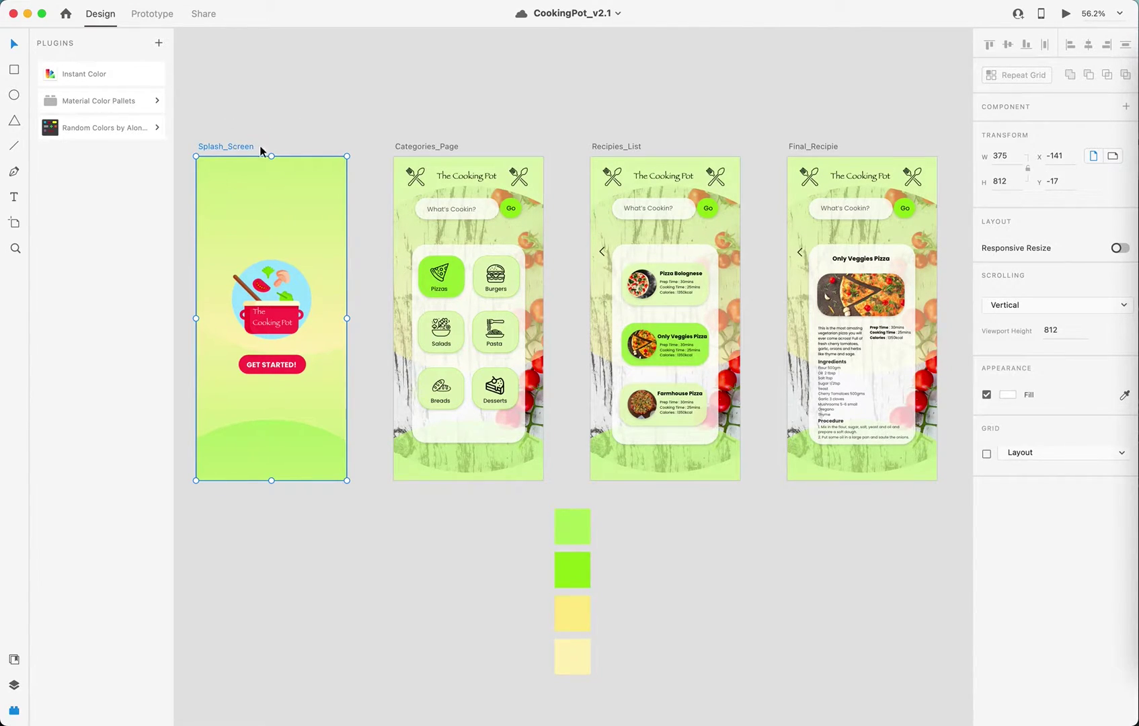
left_click(416, 147, "shift")
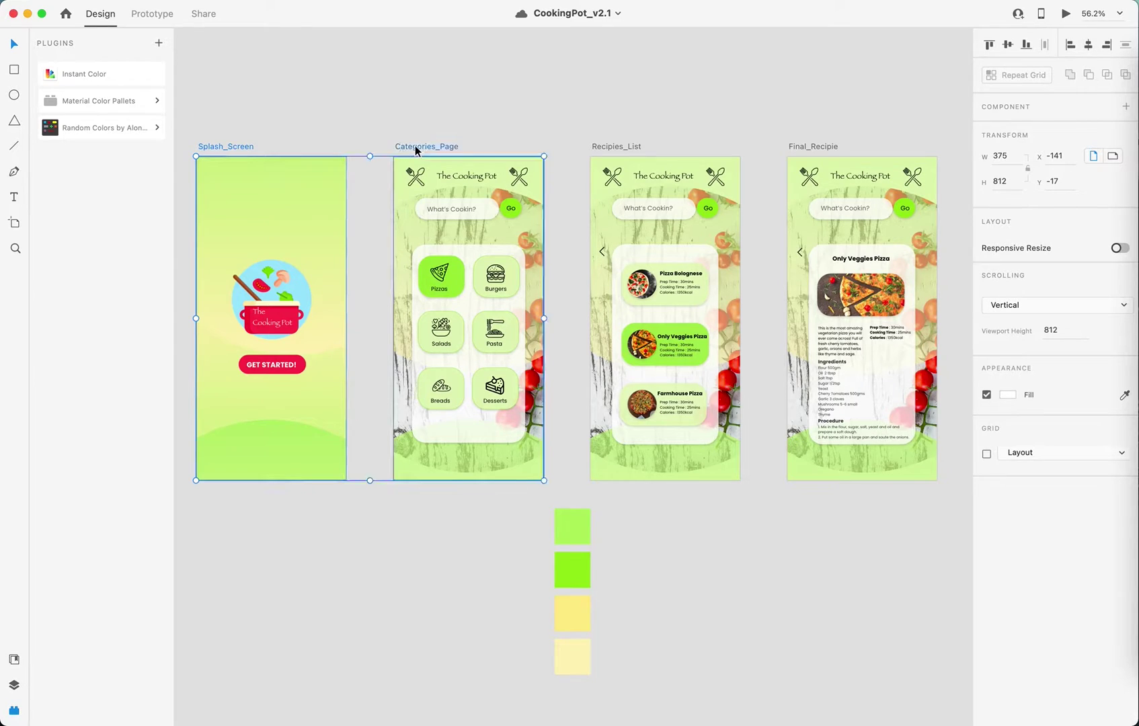
left_click(606, 147, "shift")
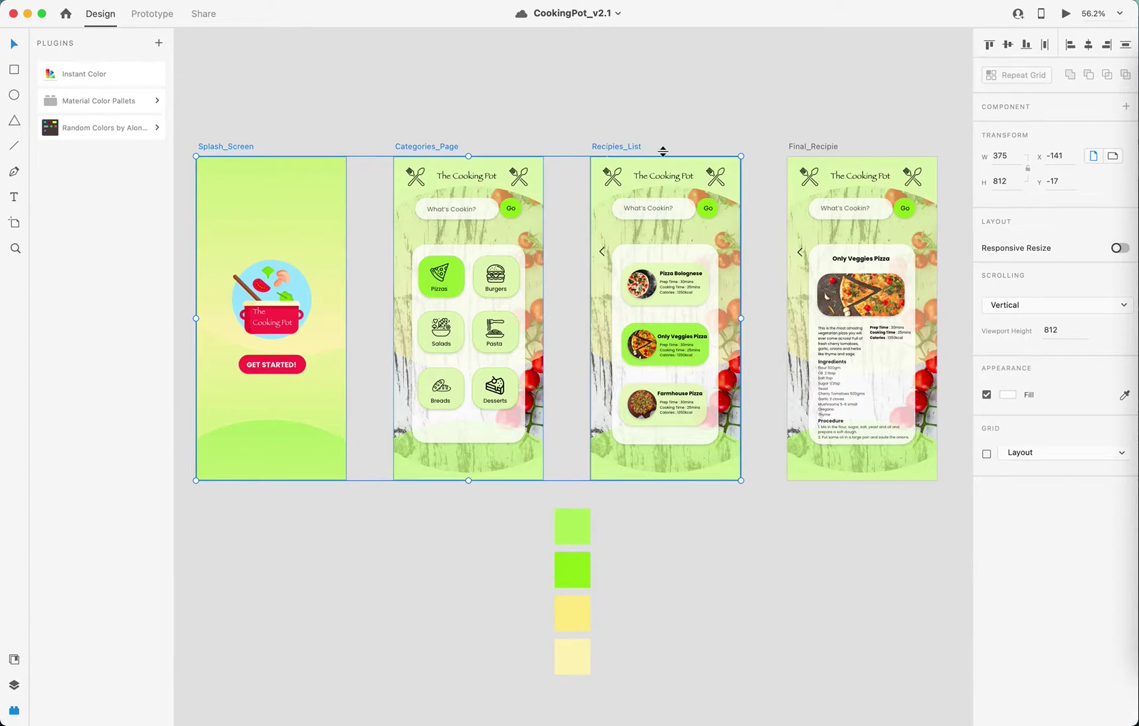
left_click(805, 147, "shift")
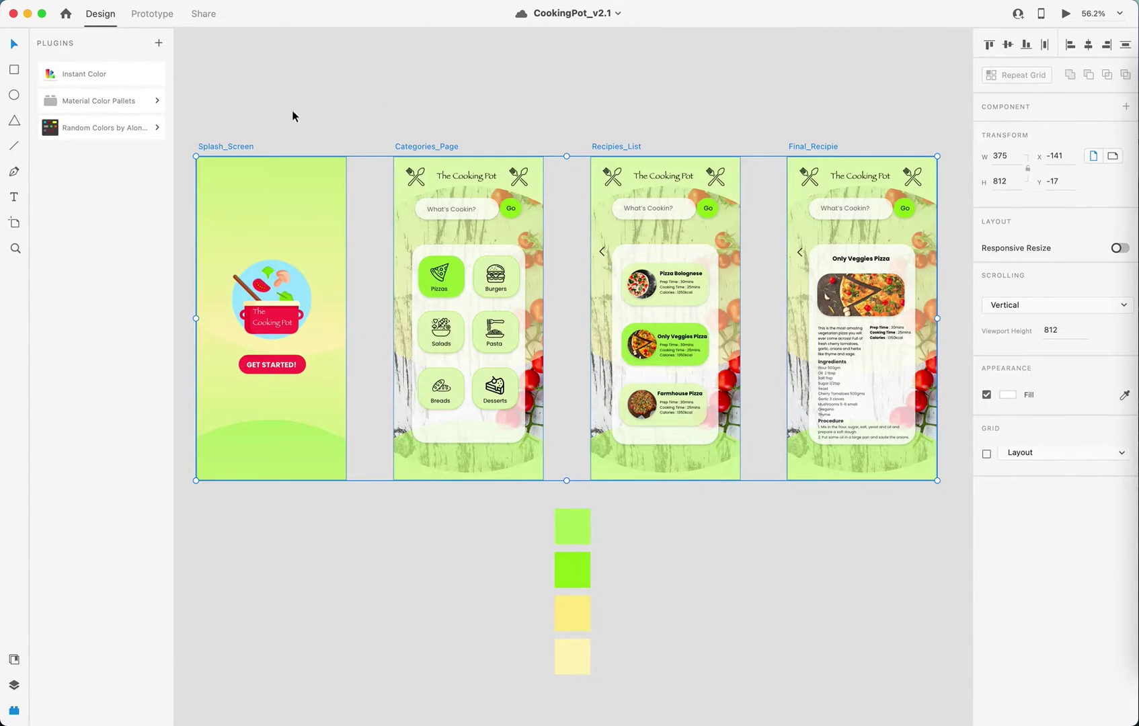
Export the selected artboards as PNG files to the Desktop, then clear the selection.
left_click(82, 2)
mouse_move(145, 229)
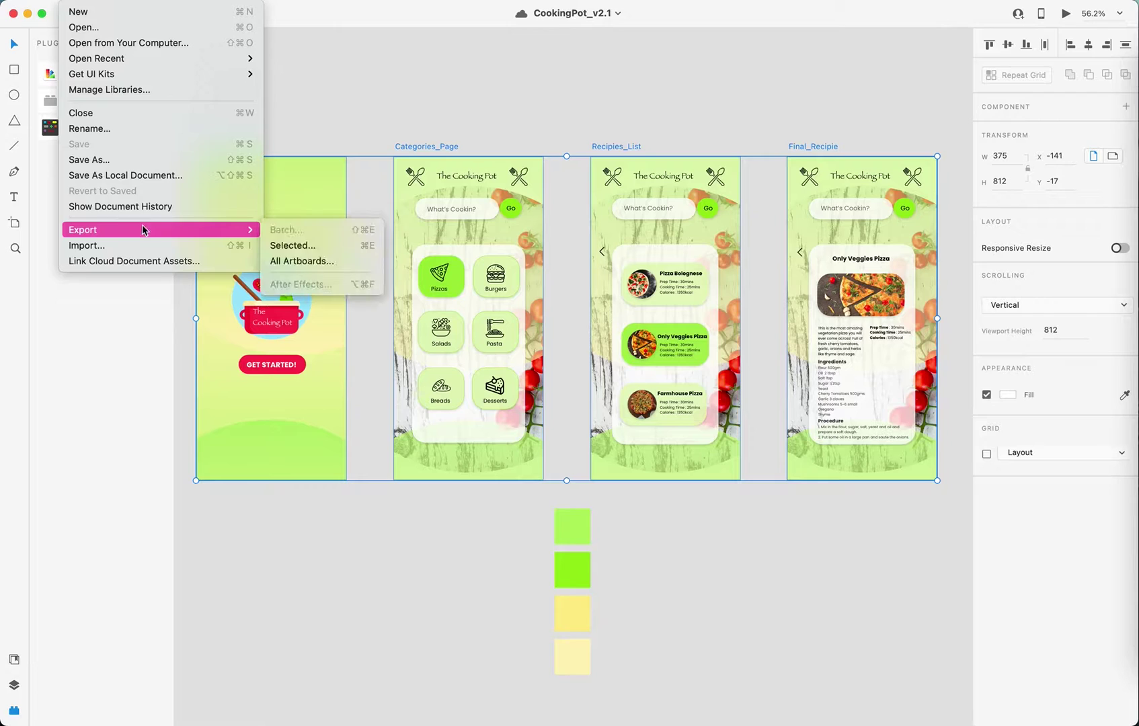
left_click(275, 246)
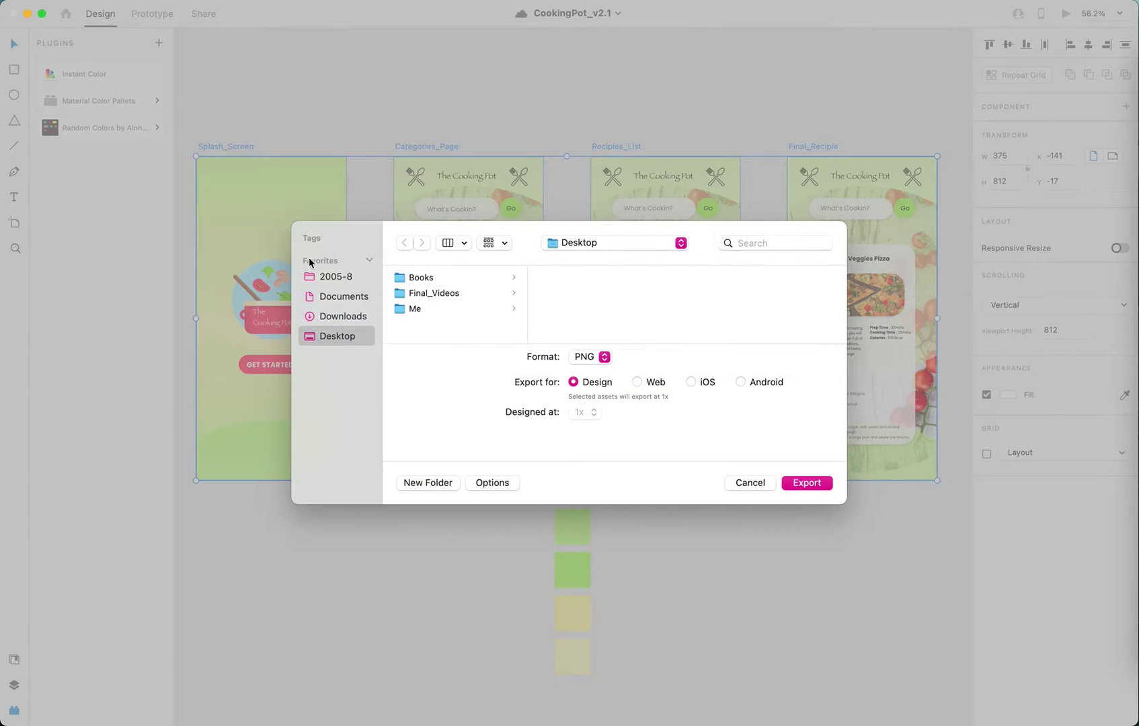
left_click(801, 483)
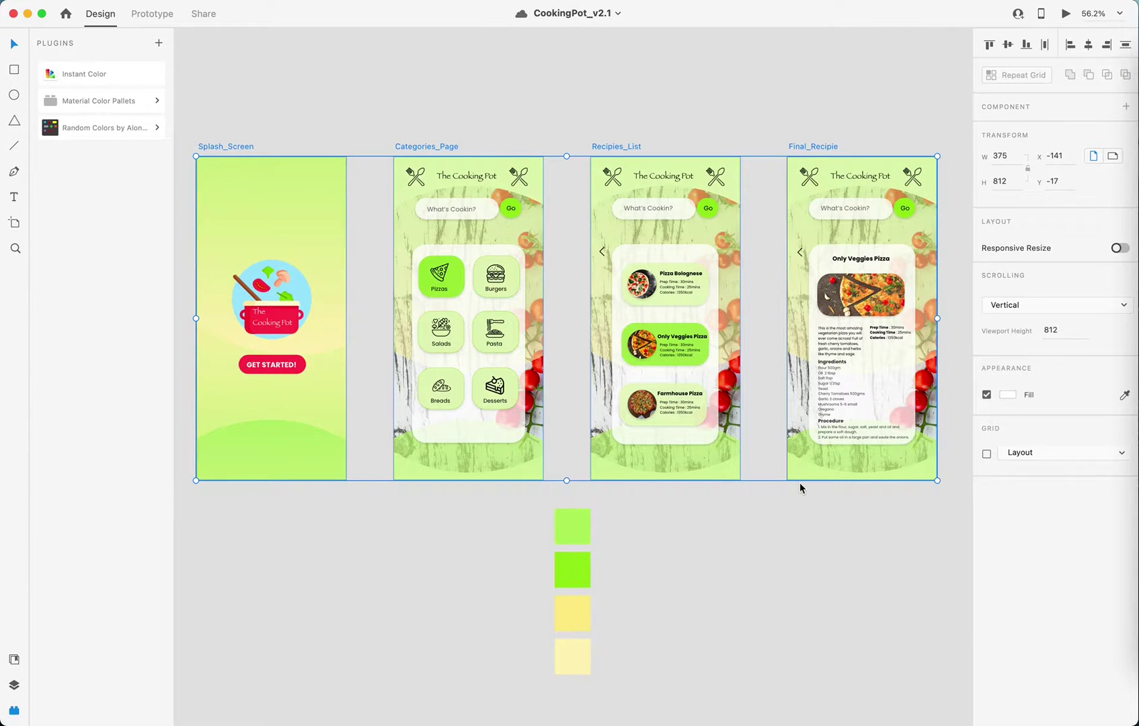
left_click(737, 545)
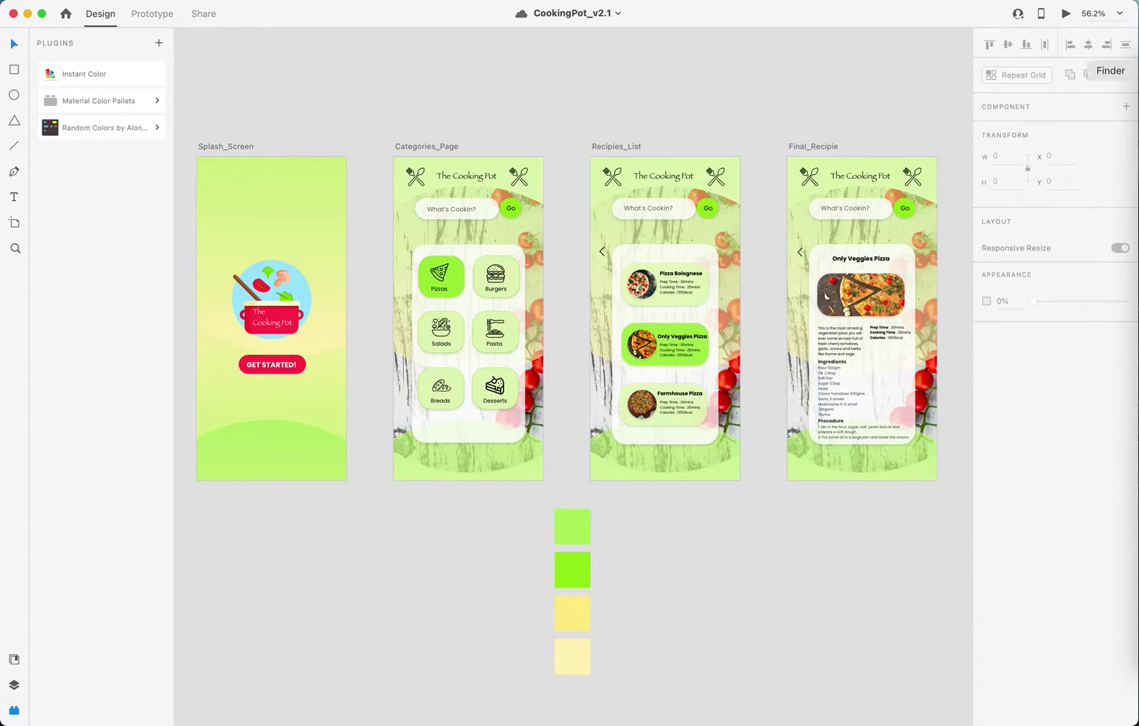
Upload the four Desktop PNGs, then place Splash Screen first and Categories Page second.
left_click(1133, 71)
left_click_drag(240, 583, 199, 503)
left_click(524, 123)
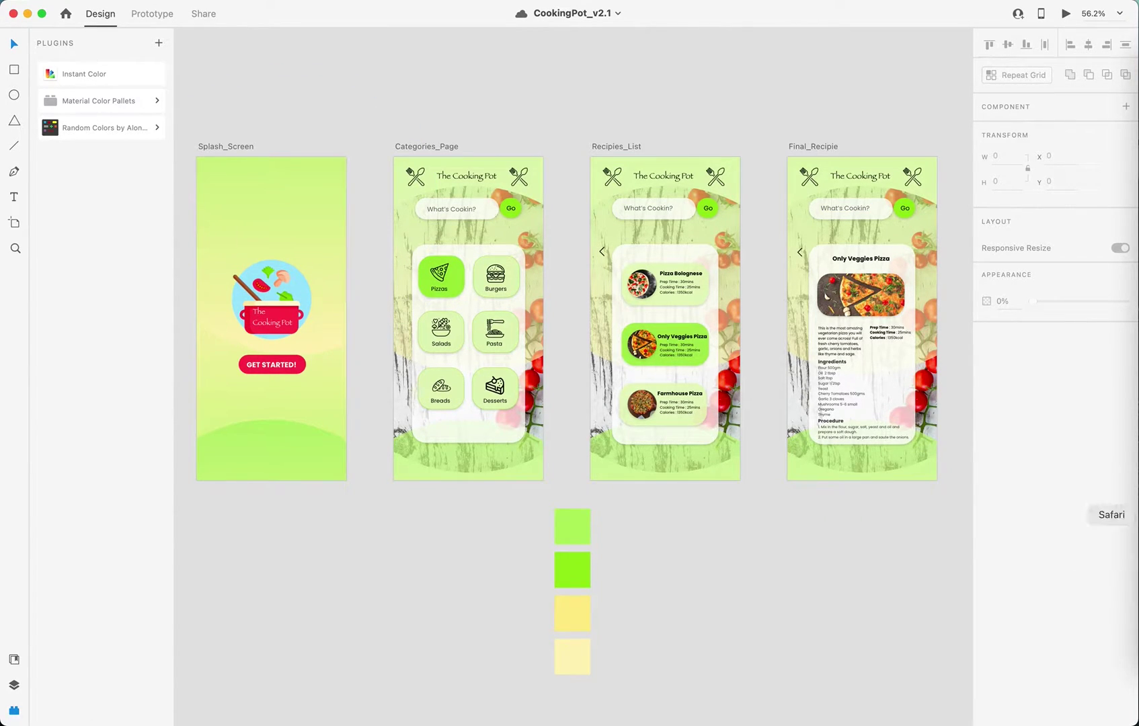
left_click(1136, 519)
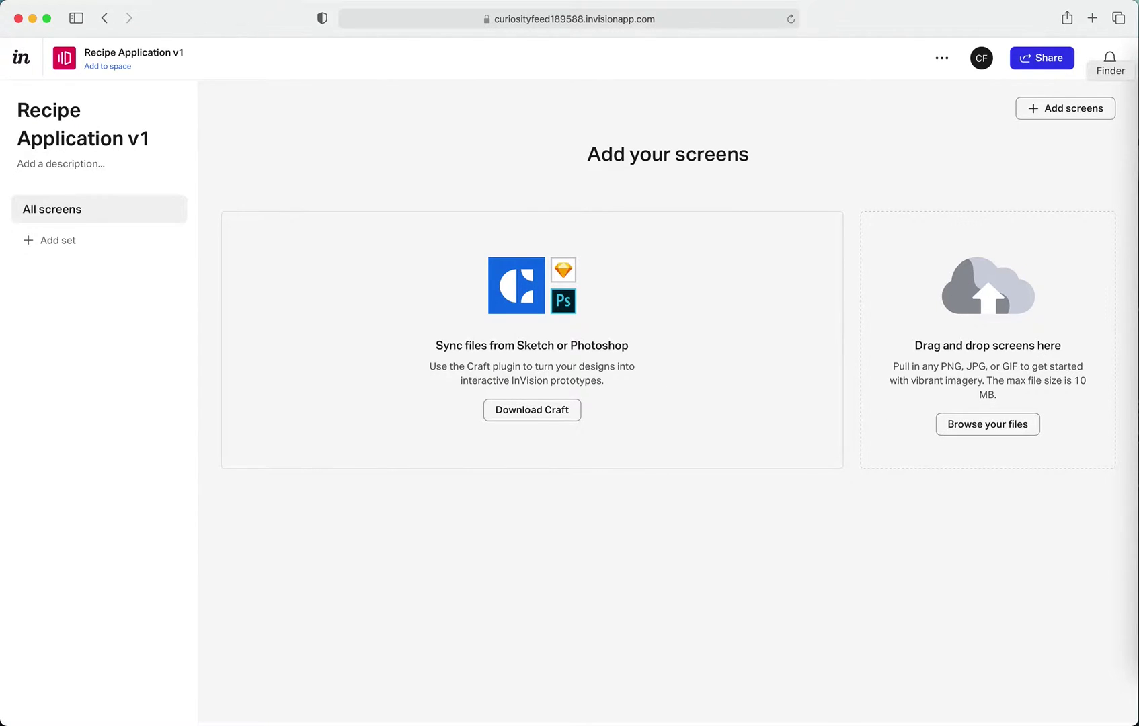
left_click(1135, 71)
left_click_drag(587, 592, 865, 297)
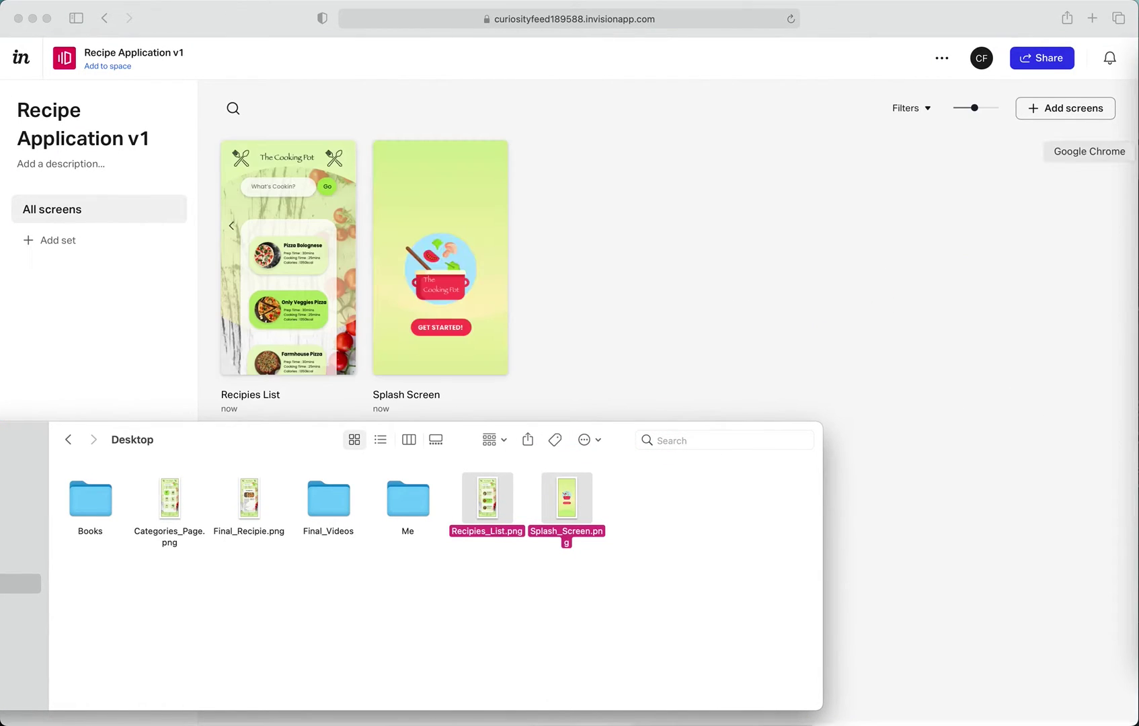
left_click_drag(262, 598, 895, 387)
left_click(899, 386)
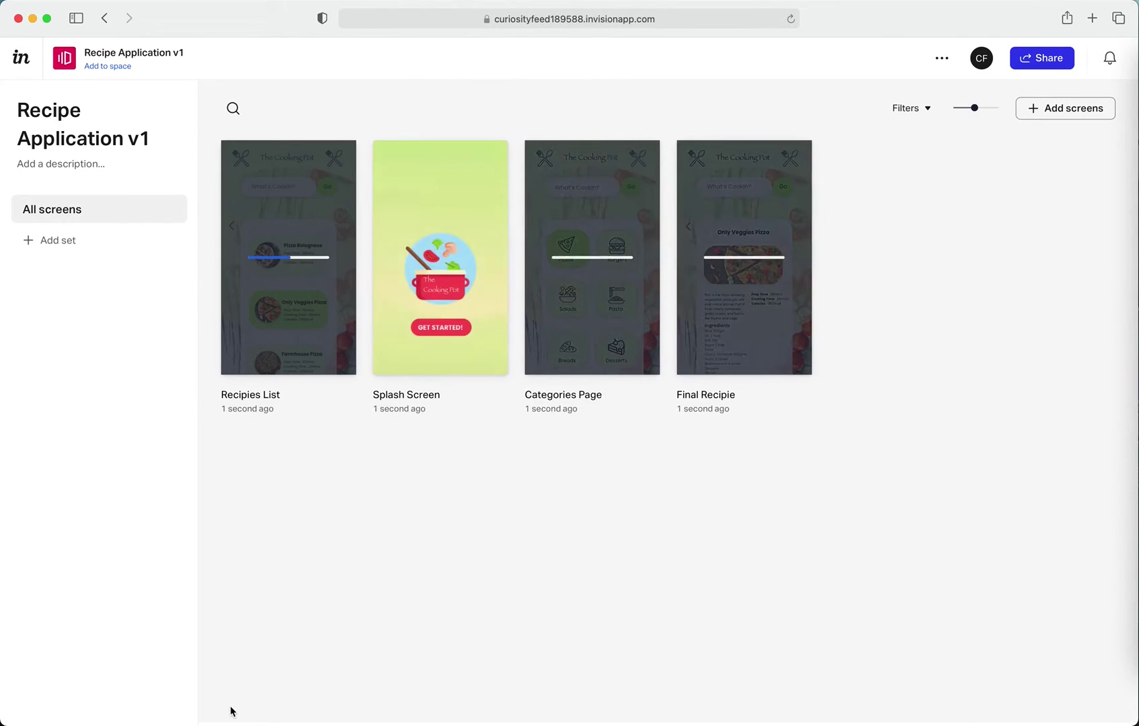
left_click_drag(465, 351, 272, 343)
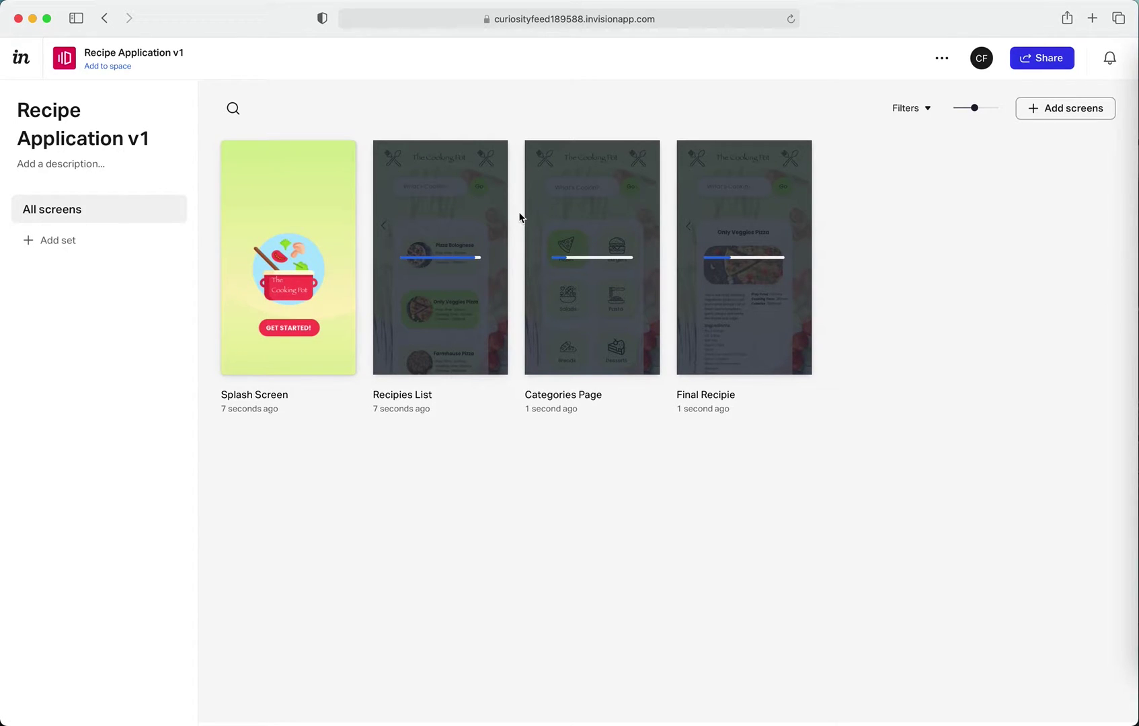
left_click_drag(603, 225, 388, 191)
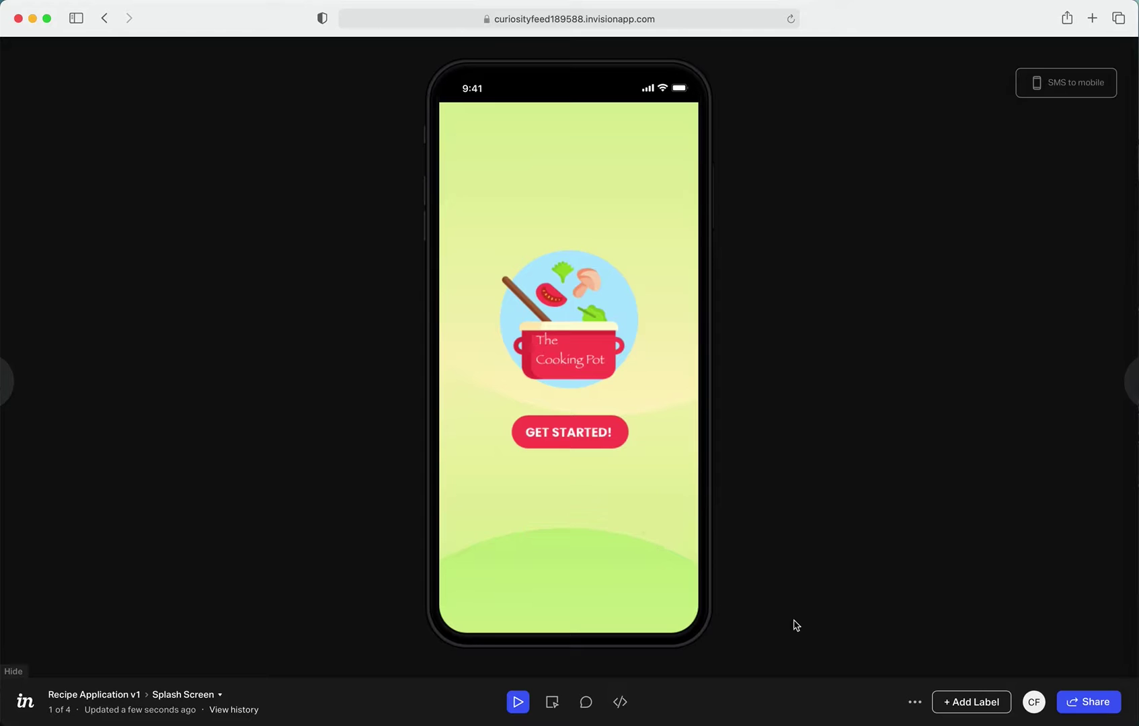
Switch the preview device skin to the white iPhone 6-8 Plus.
left_click(915, 704)
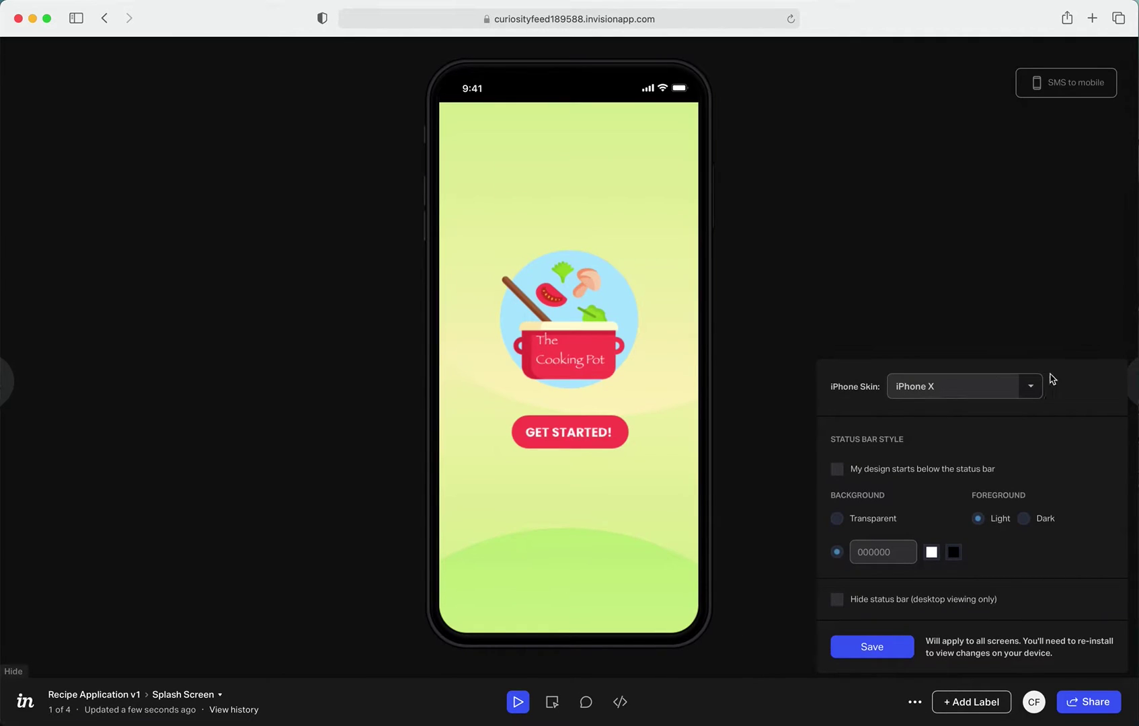
left_click(1034, 392)
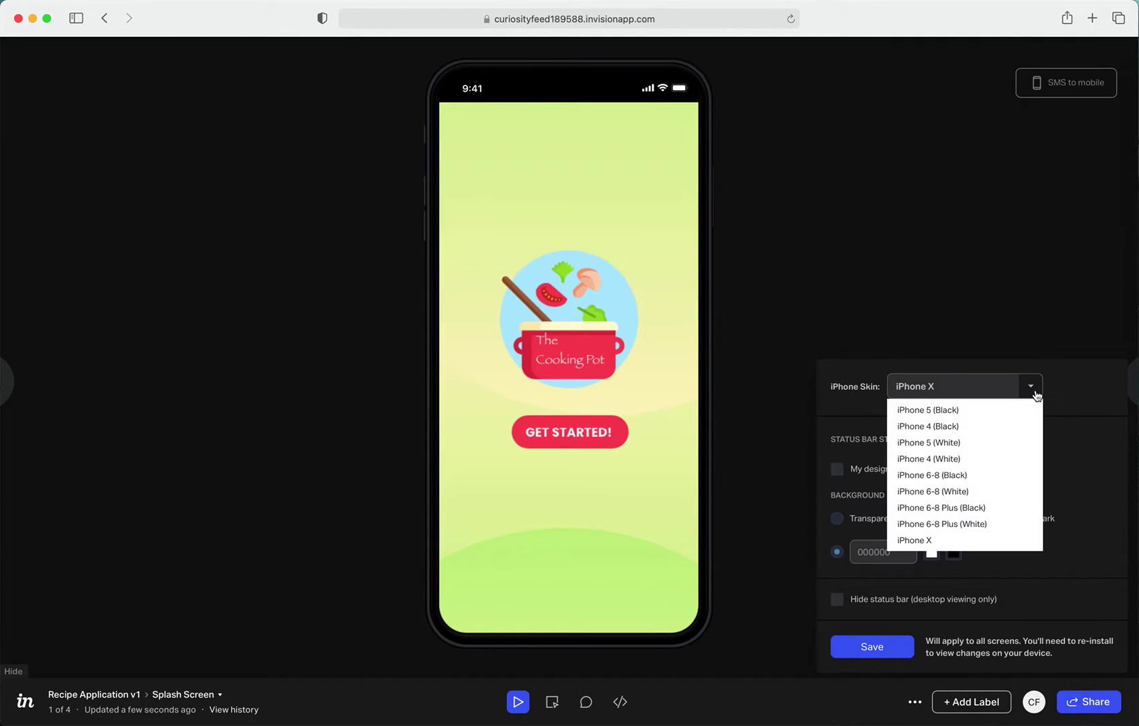
left_click(970, 525)
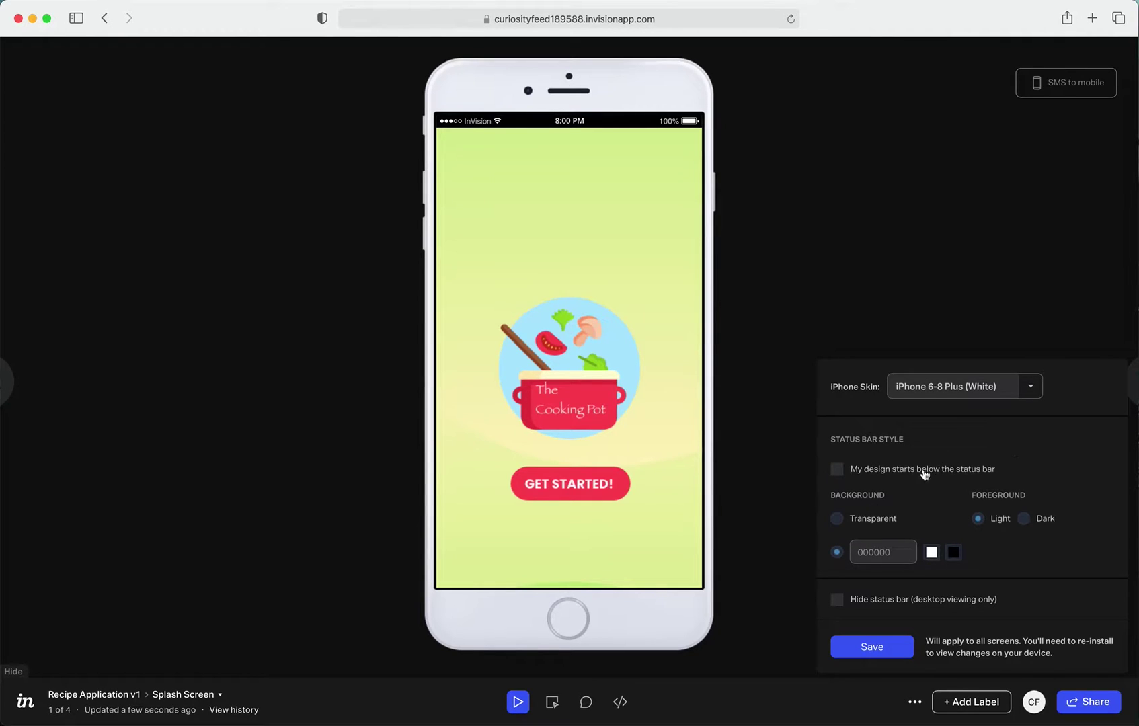
Set the status bar background to 000000 black and its foreground to Light.
left_click(837, 519)
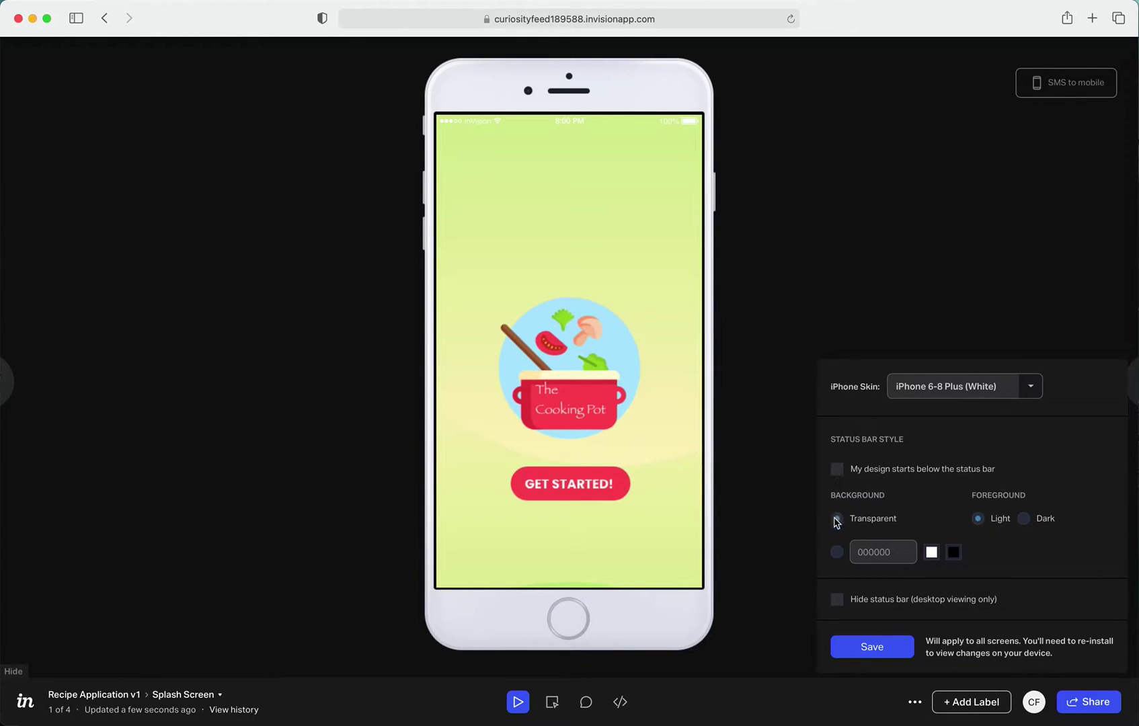
left_click(837, 552)
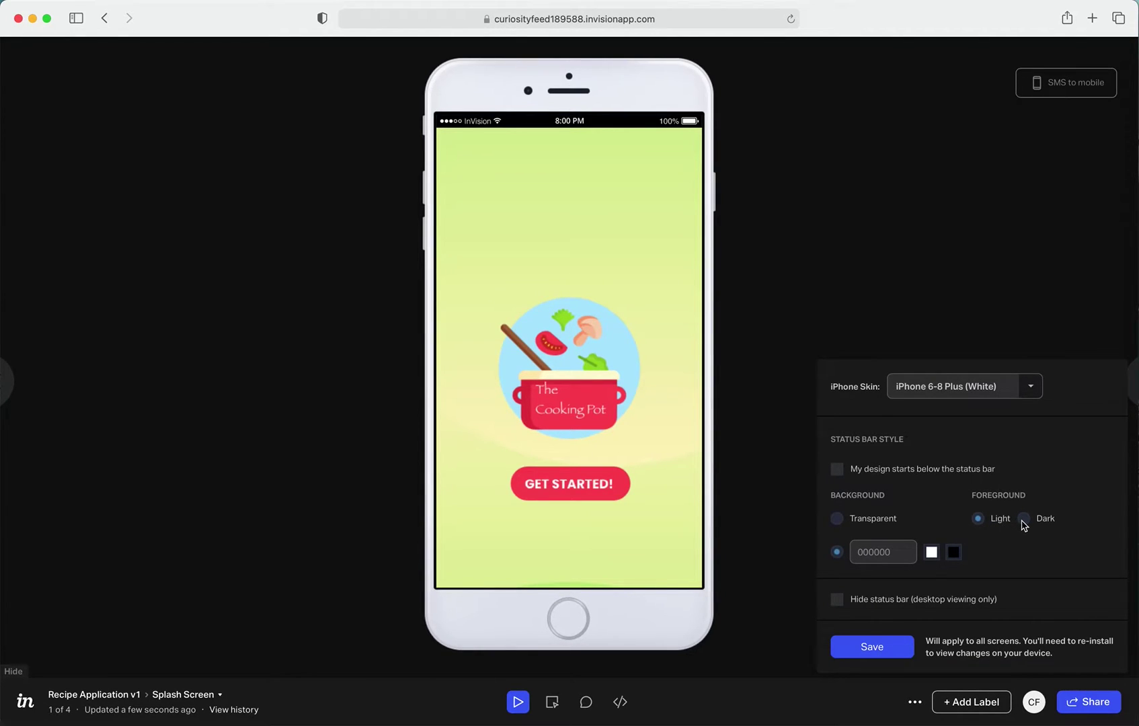
left_click(1024, 519)
left_click(978, 519)
Save the status bar settings for all screens and advance the preview to Categories Page.
left_click(888, 654)
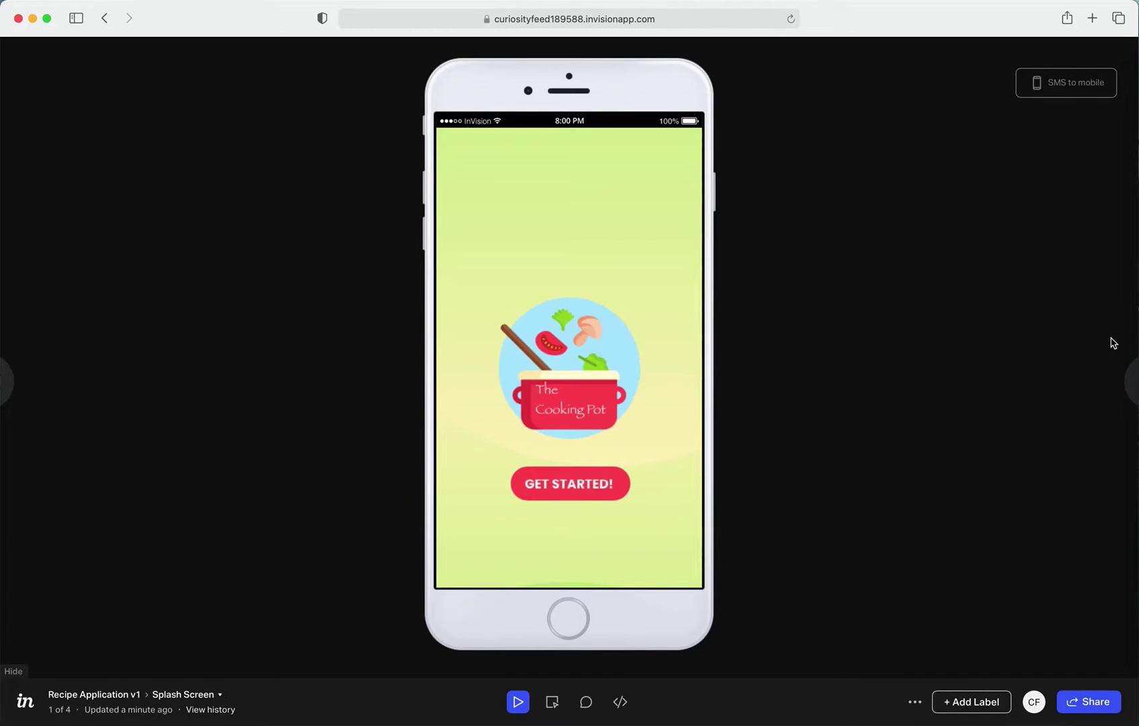
left_click(1128, 382)
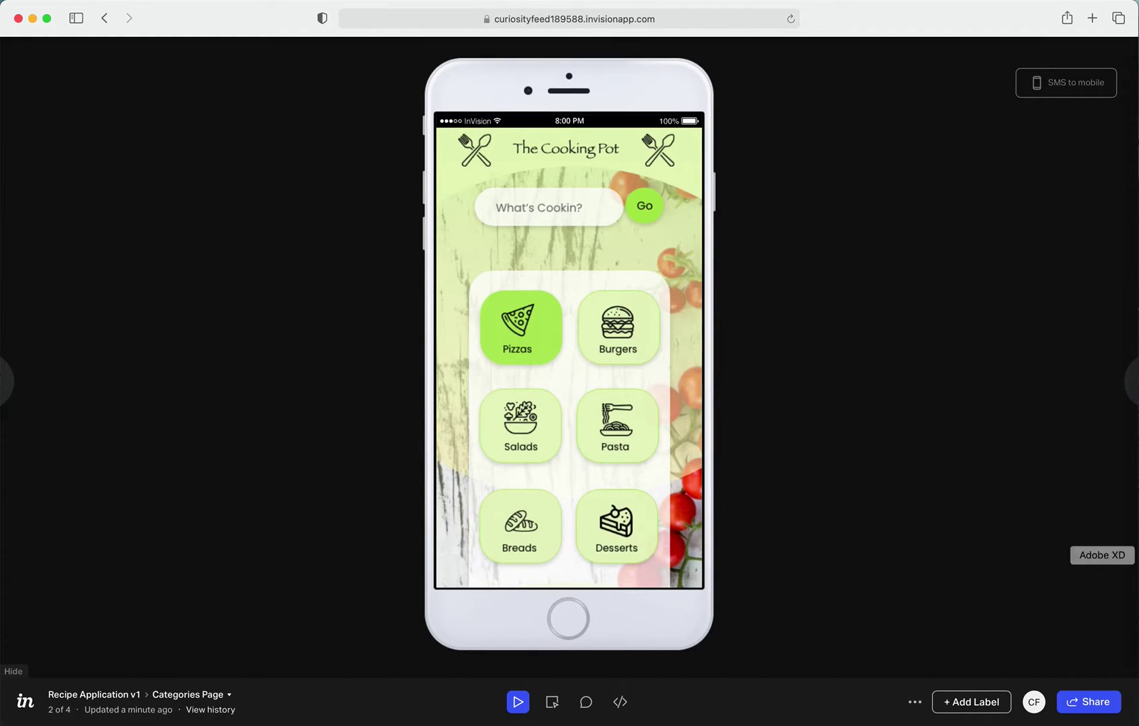
left_click(1134, 555)
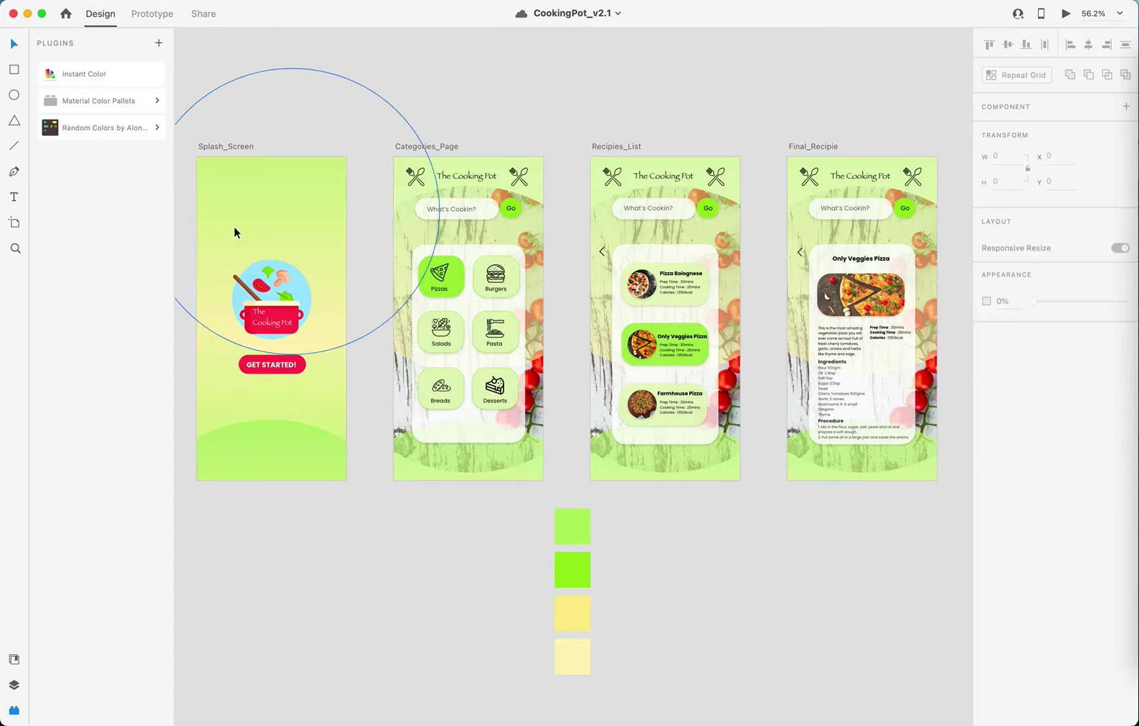
Compare Splash_Screen's 375 × 812 size with the artboard device presets, then return to InVision.
left_click(207, 148)
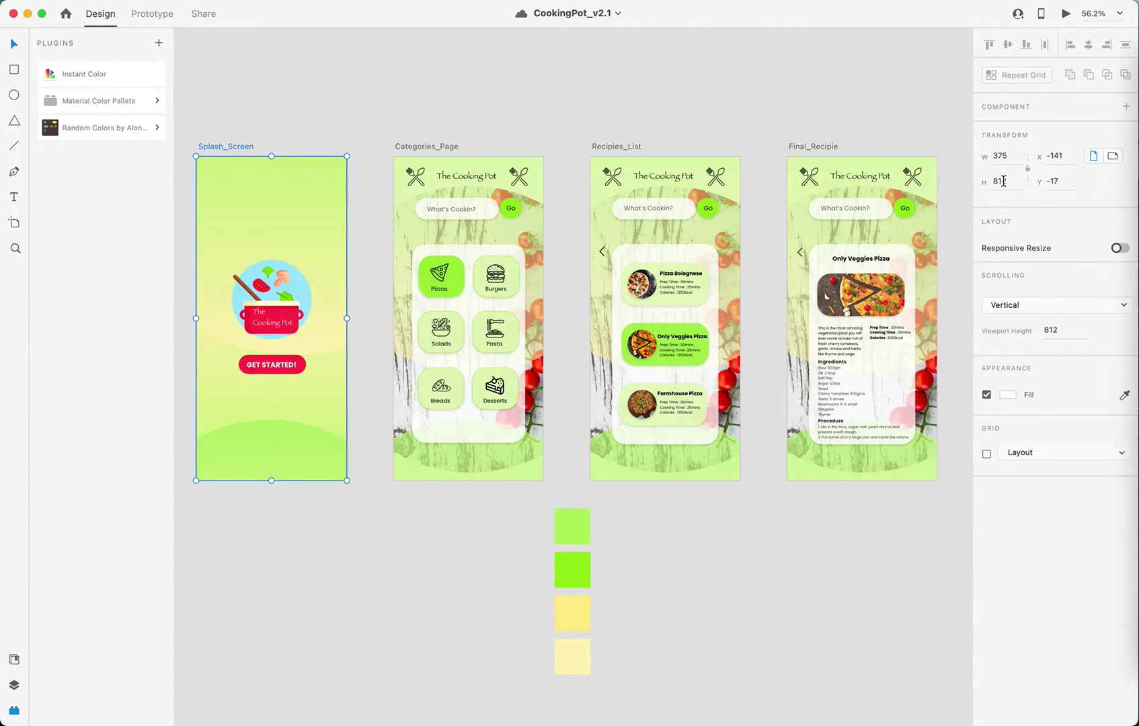
left_click(15, 224)
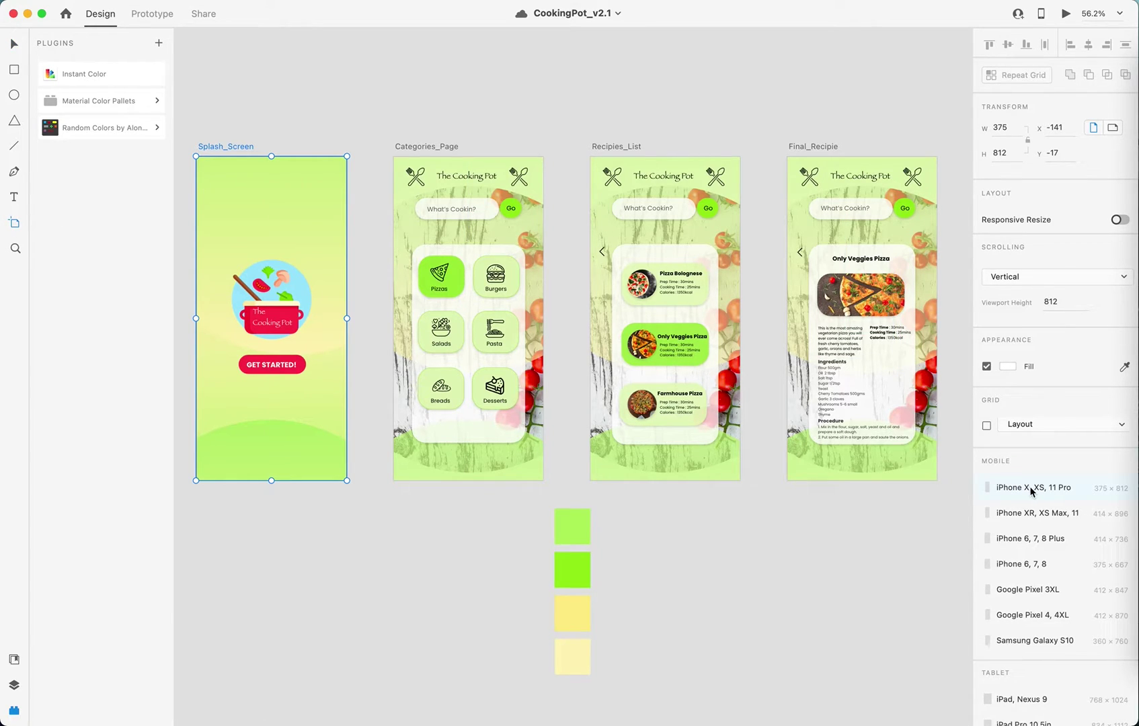
left_click(1081, 490)
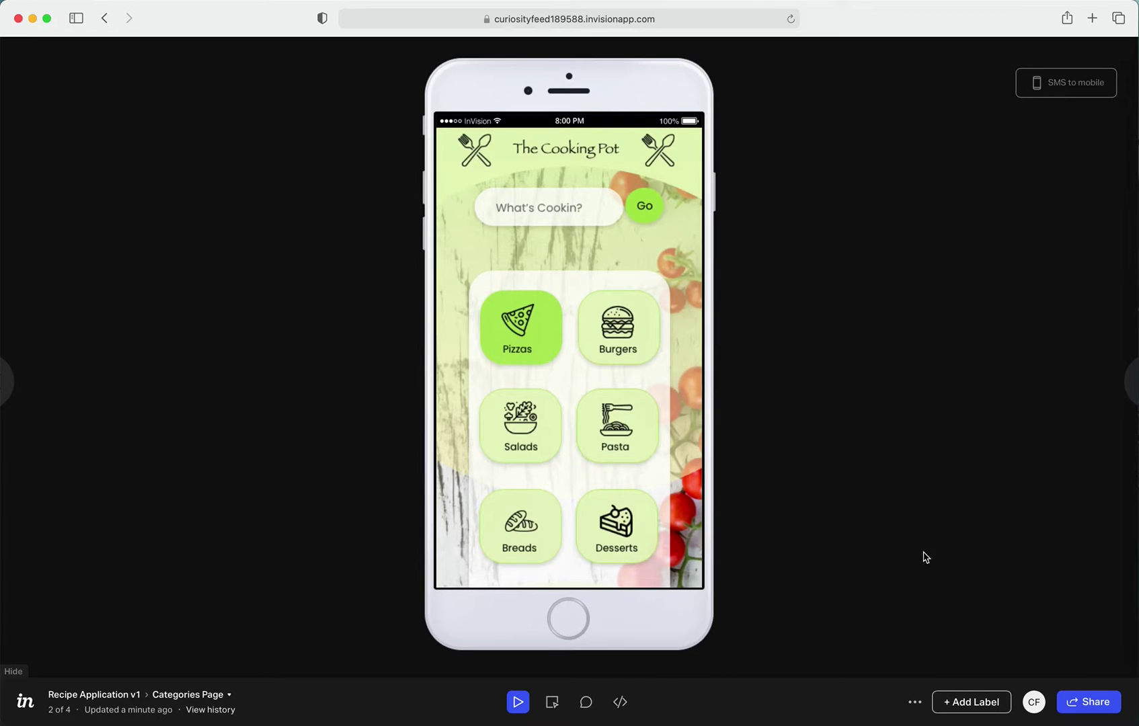
Review the iPhone skin and status bar settings, leaving them unchanged.
left_click(917, 702)
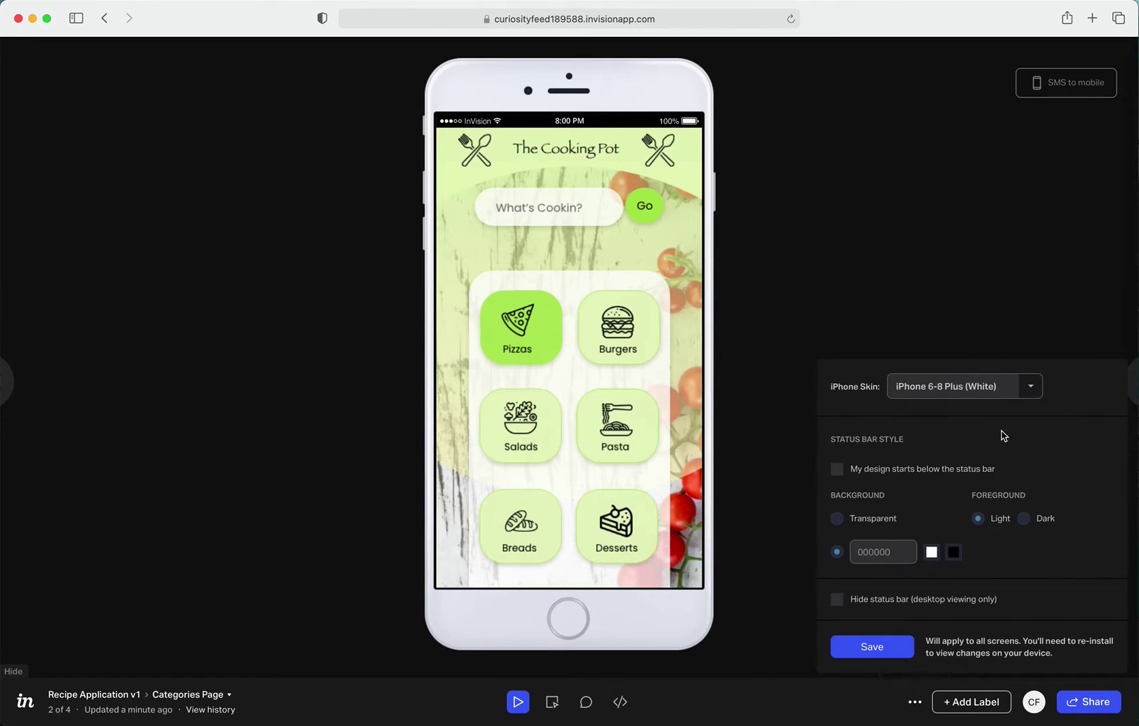
left_click(1031, 389)
left_click(1061, 393)
left_click(953, 346)
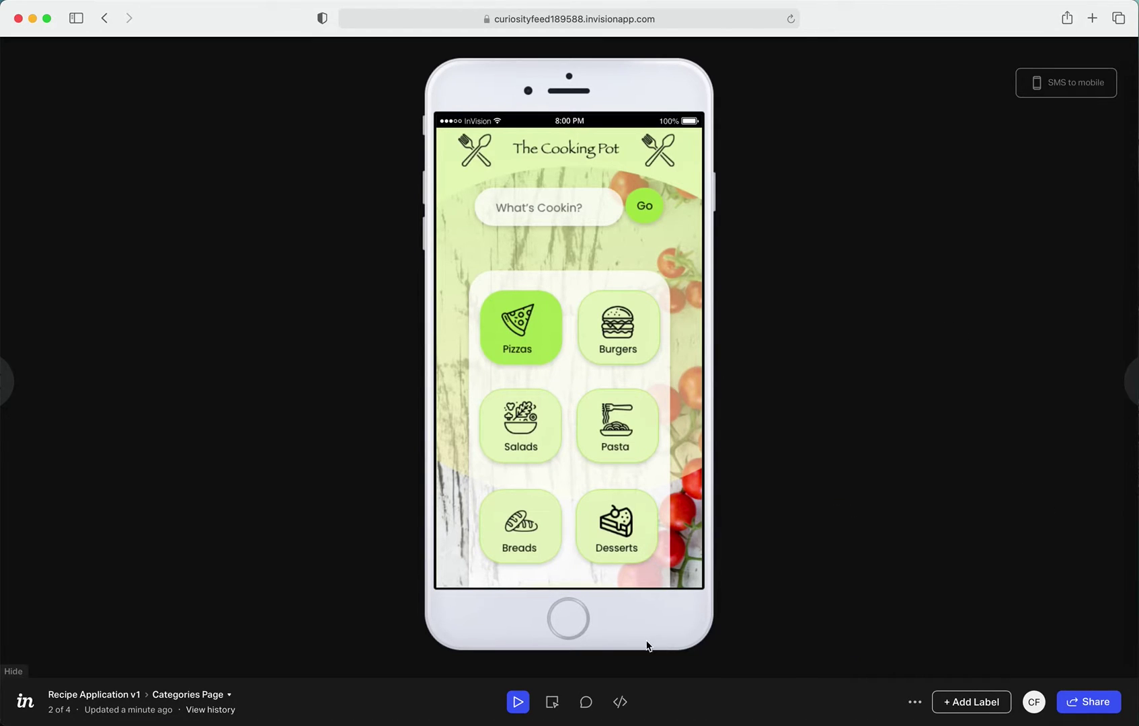
Advance the preview through Recipies List to Final Recipie, then return to Documents.
left_click(1128, 381)
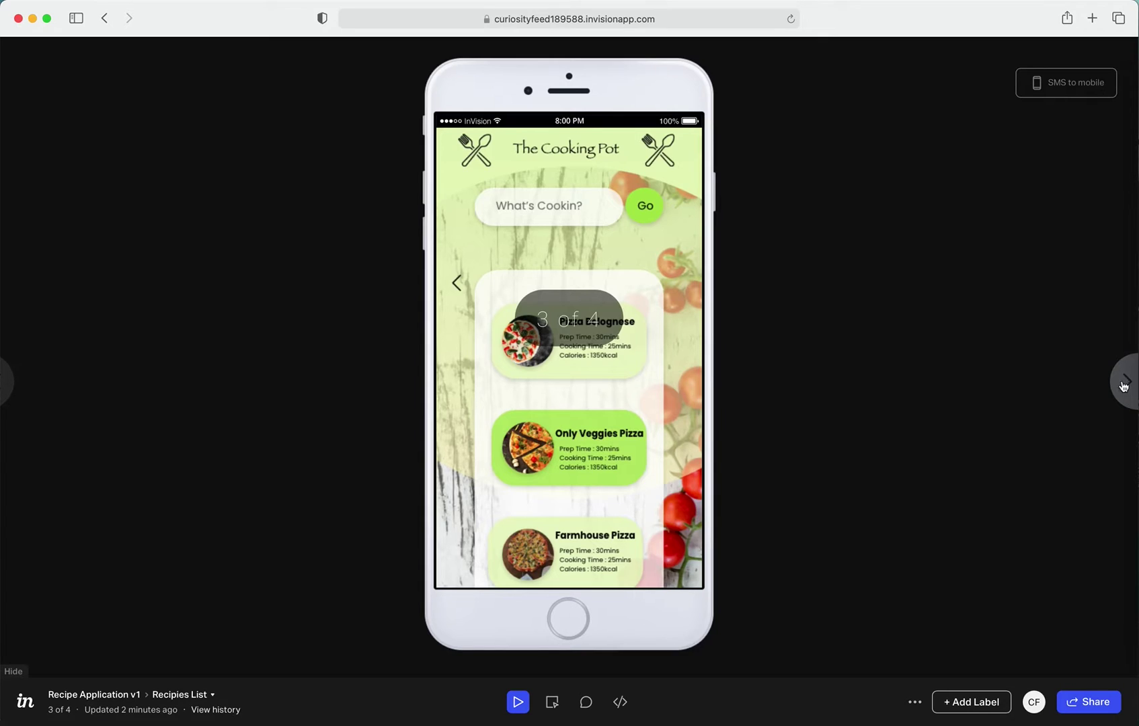
left_click(1121, 385)
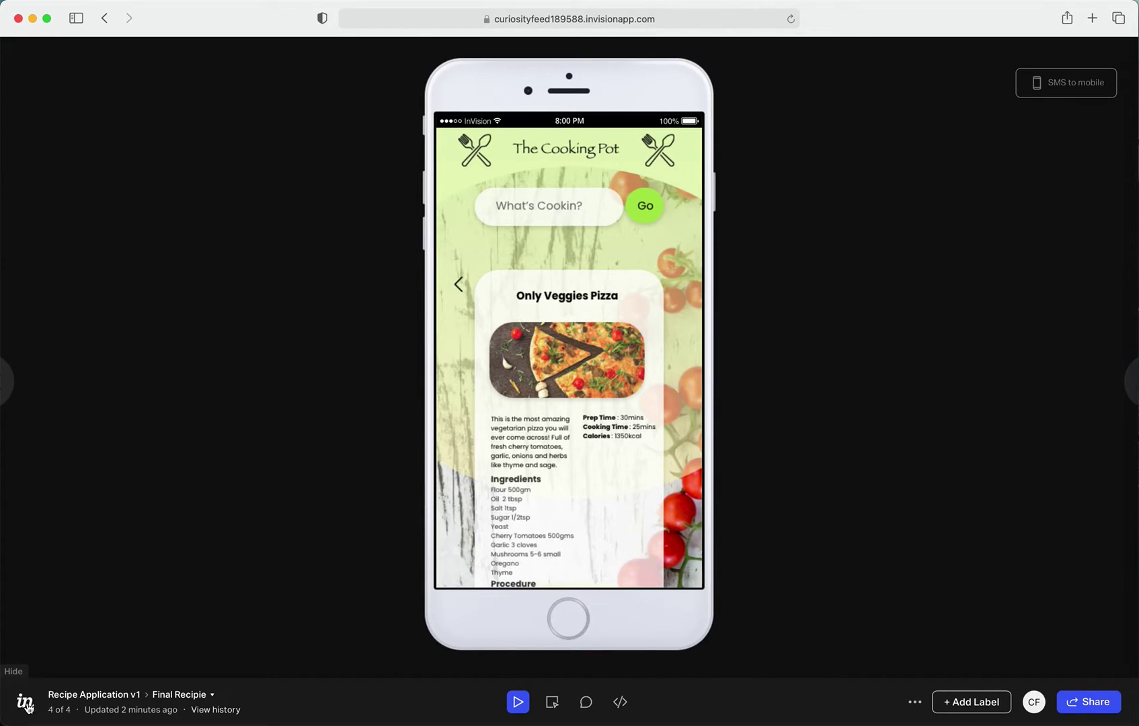
left_click(27, 705)
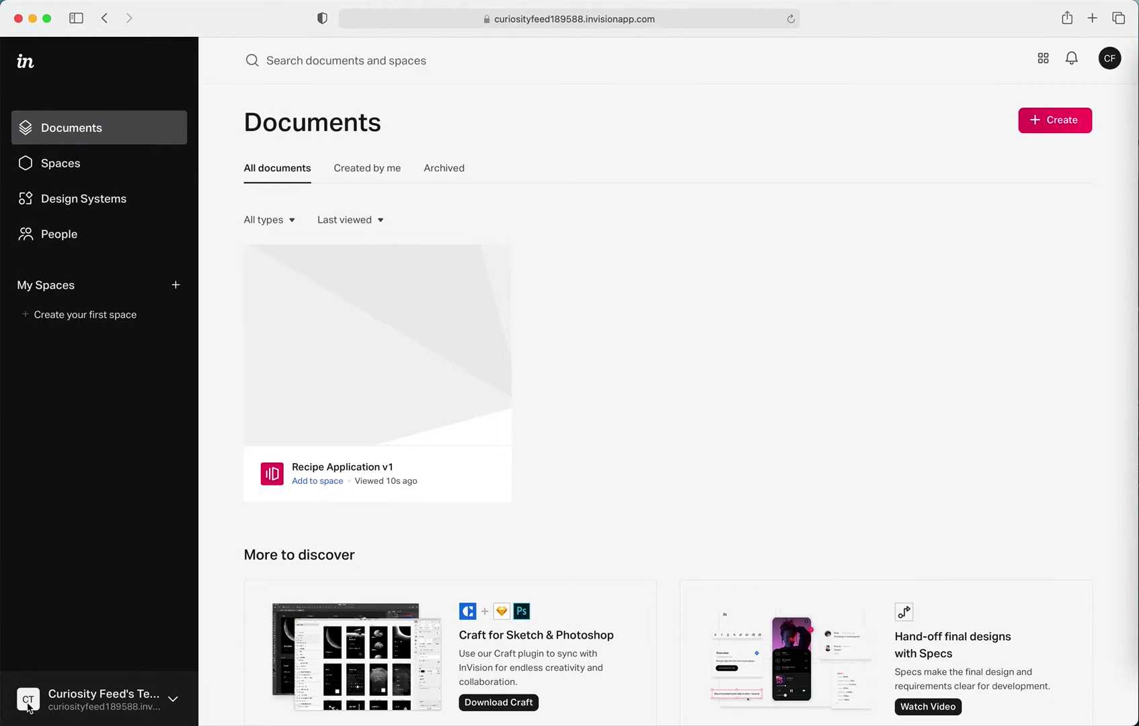
Open Recipe Application v1 in Build mode and draw a hotspot over the GET STARTED! button.
left_click(325, 406)
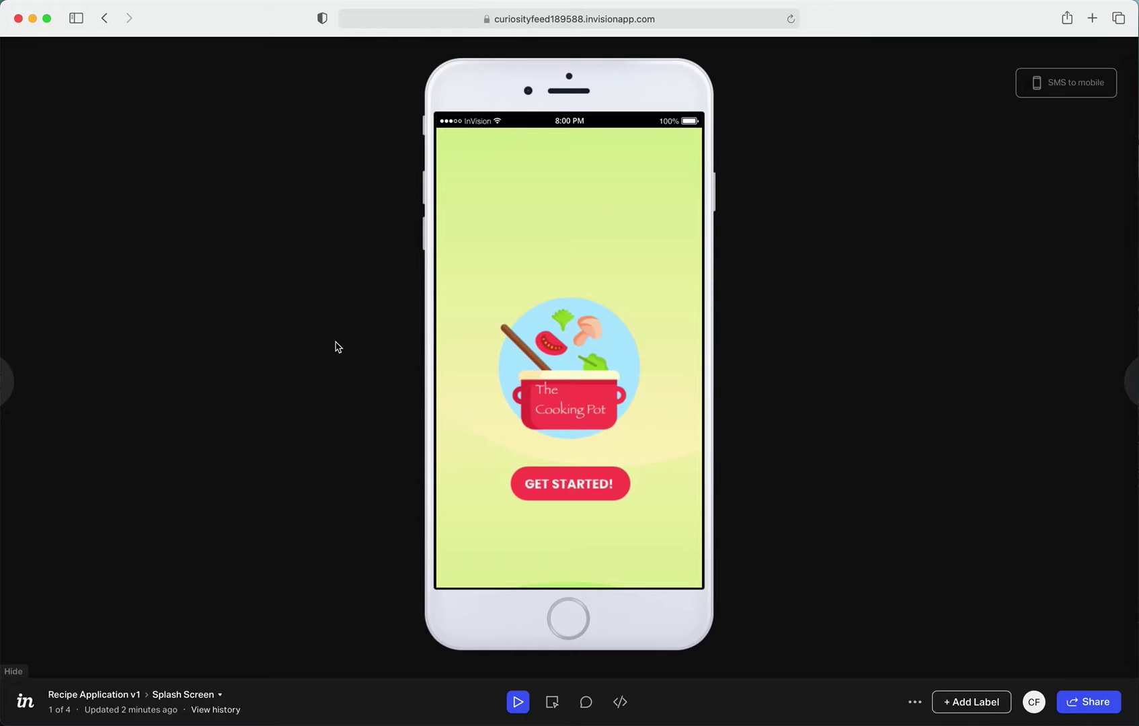
left_click(553, 702)
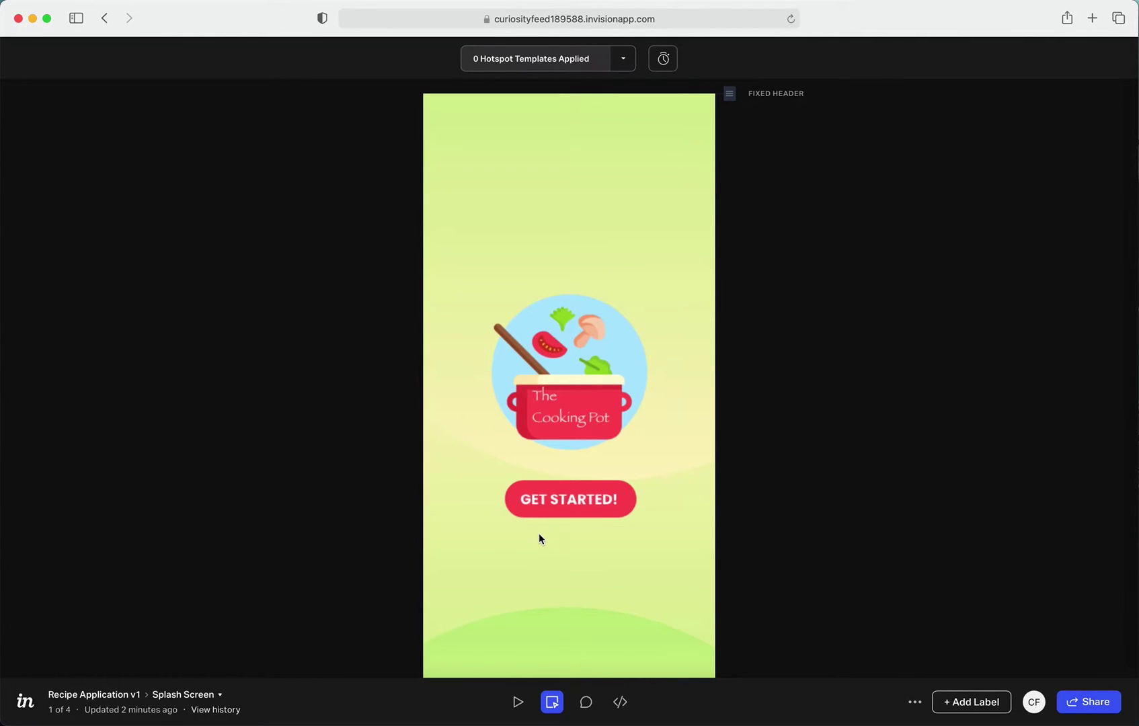
left_click_drag(511, 482, 635, 521)
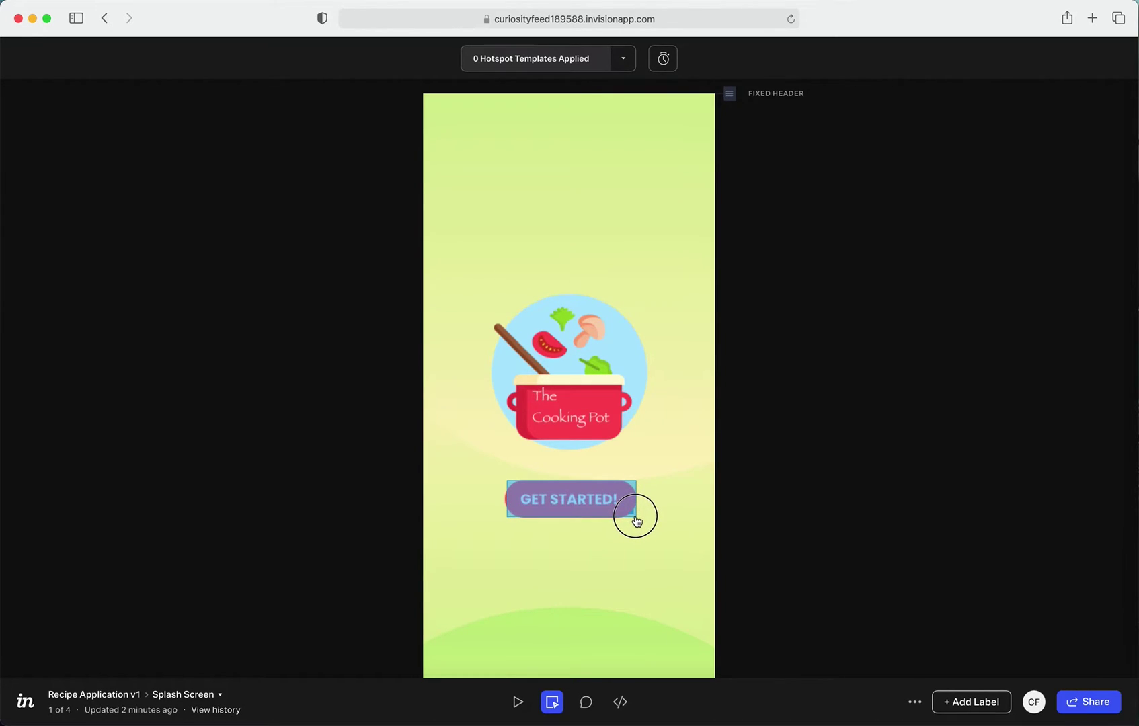
scroll(635, 521, "down", 3)
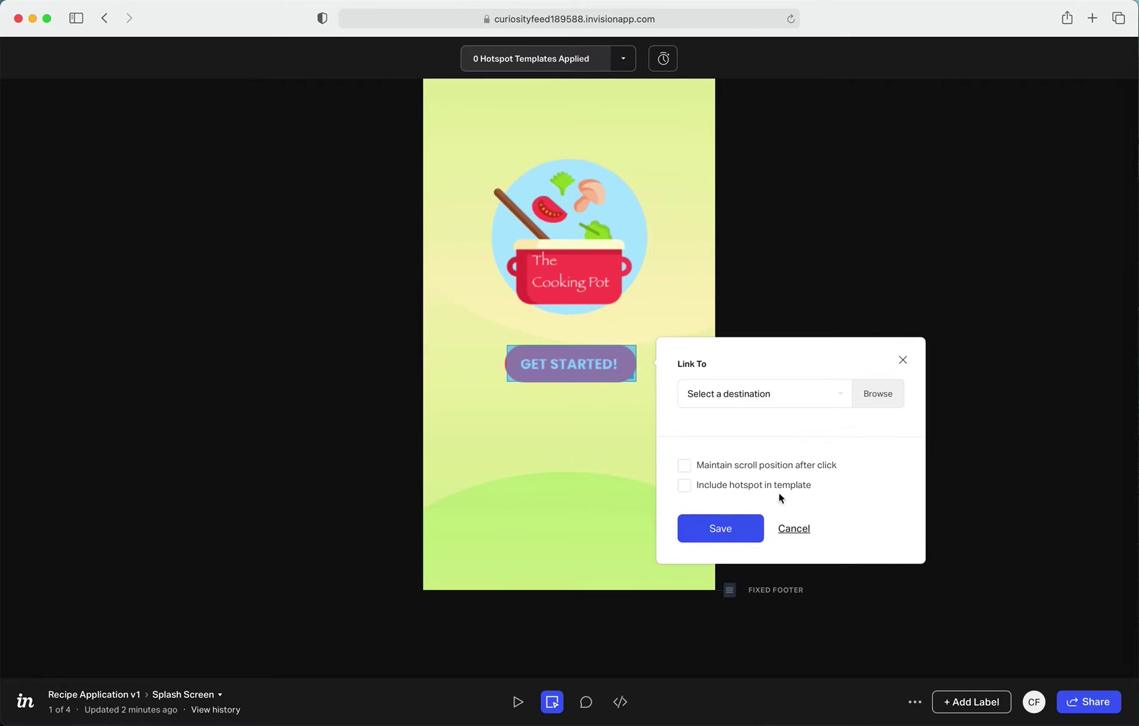
left_click(841, 401)
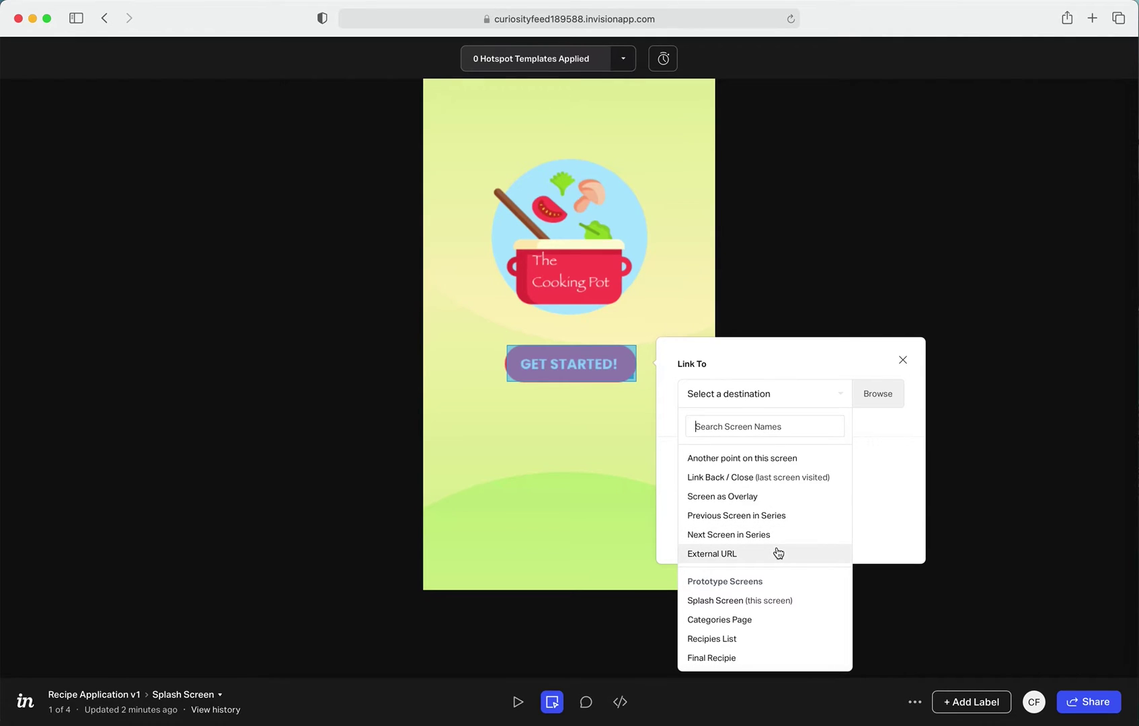
Save the hotspot link to Categories Page with Tap trigger and Instant transition.
mouse_move(735, 604)
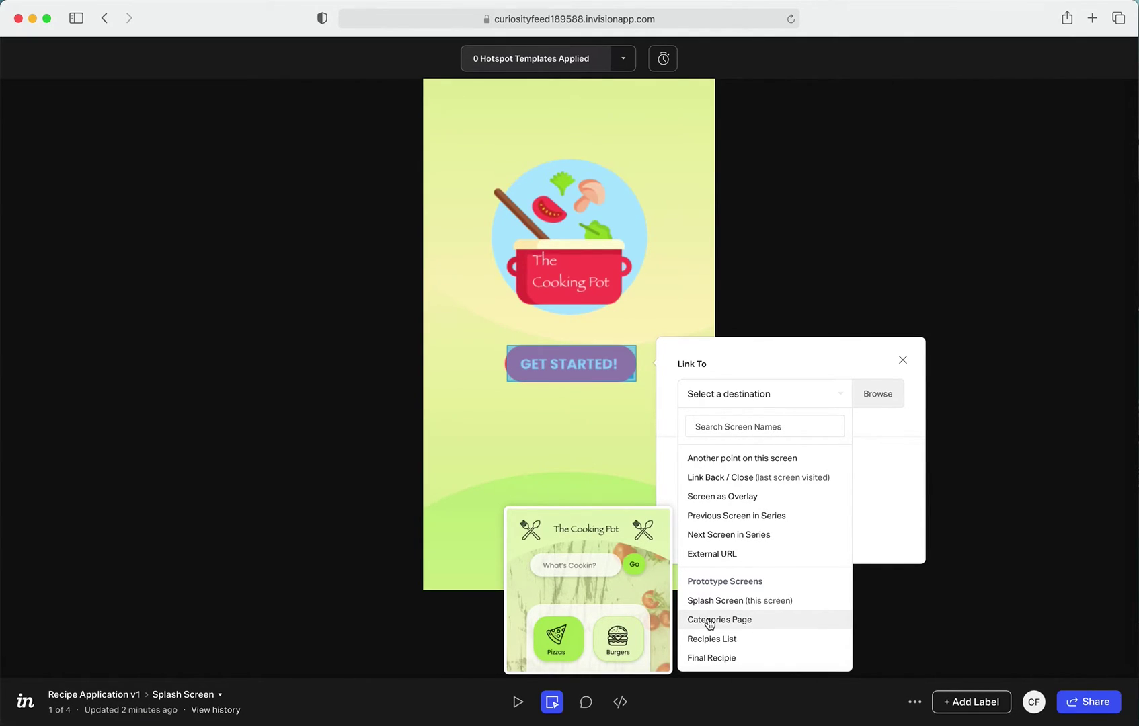
left_click(710, 622)
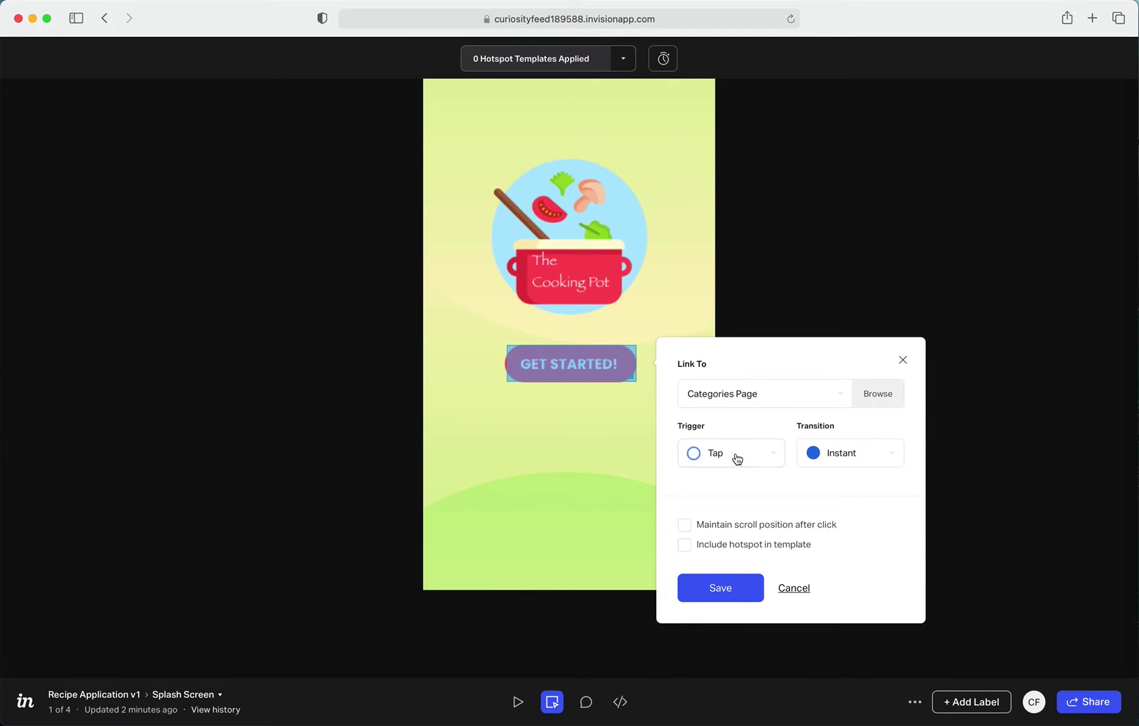
left_click(710, 457)
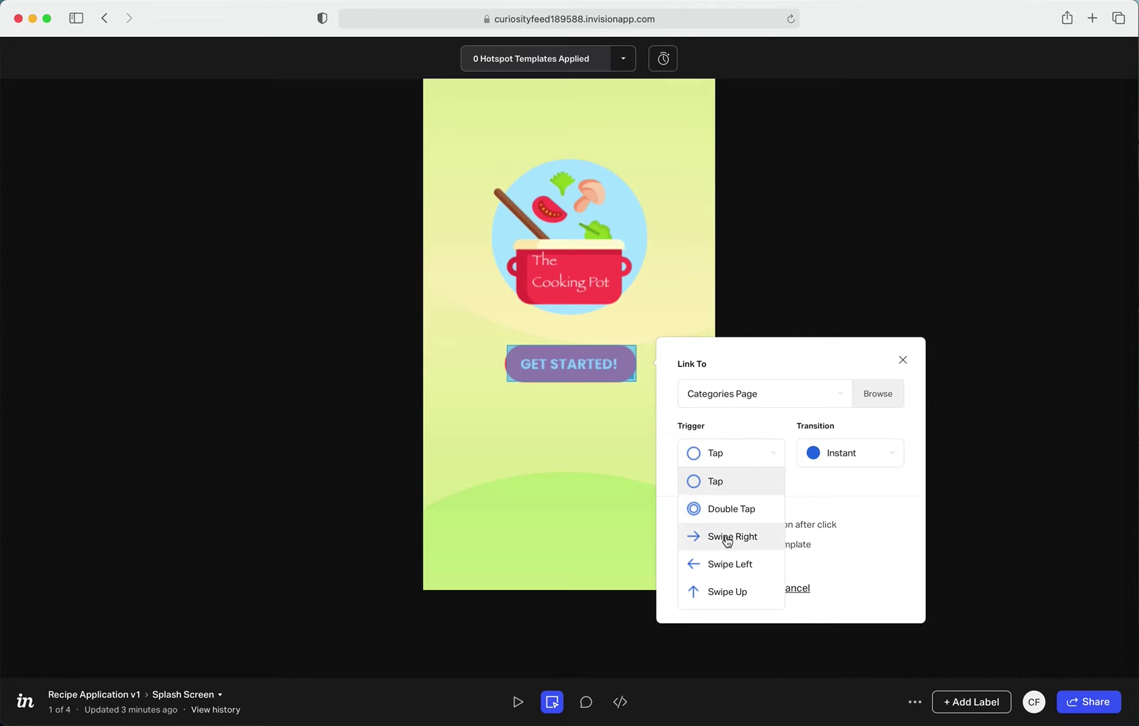
left_click(705, 486)
left_click(893, 460)
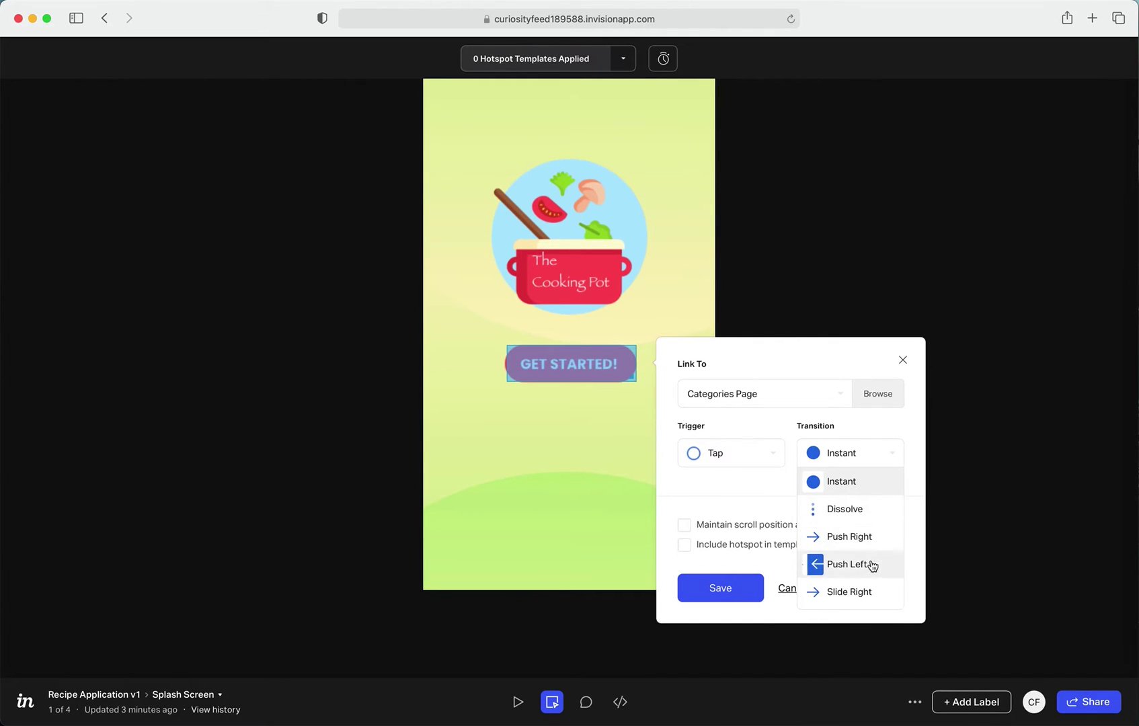
left_click(858, 483)
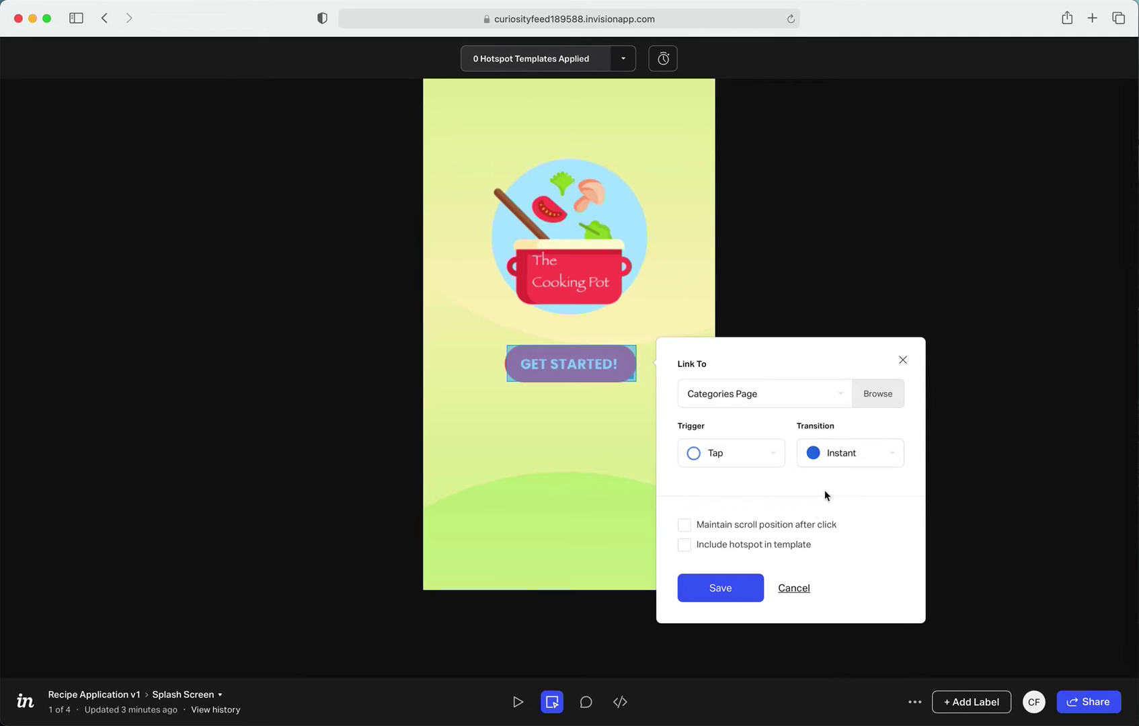
left_click(743, 585)
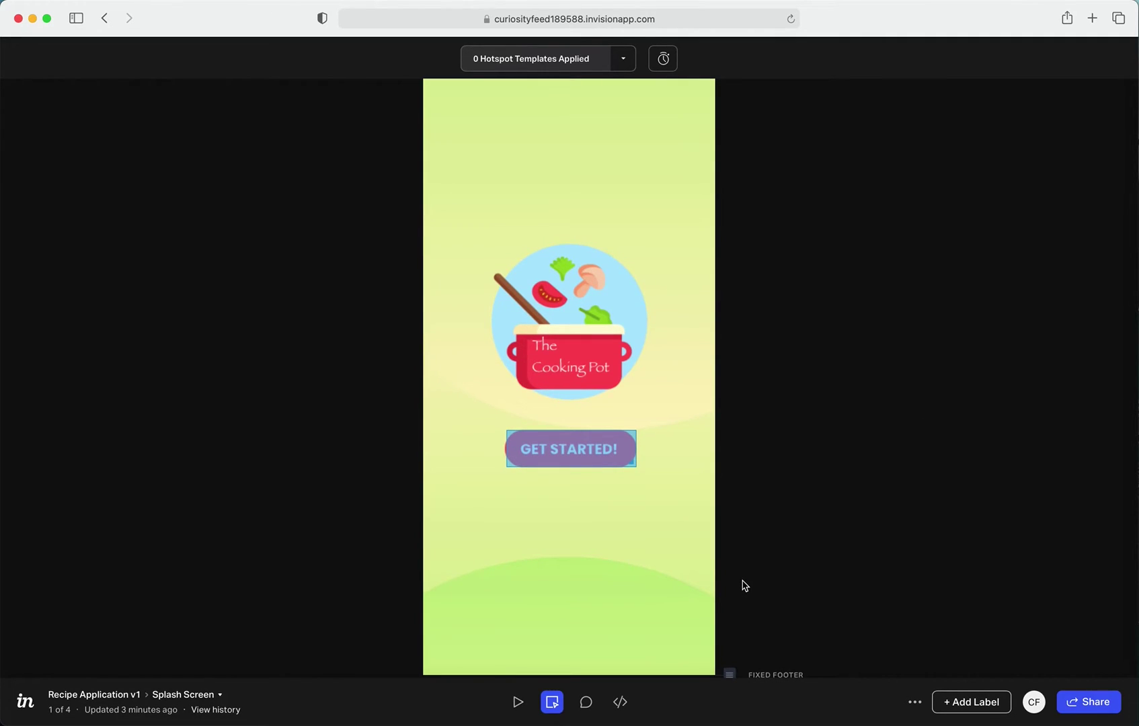
left_click(520, 702)
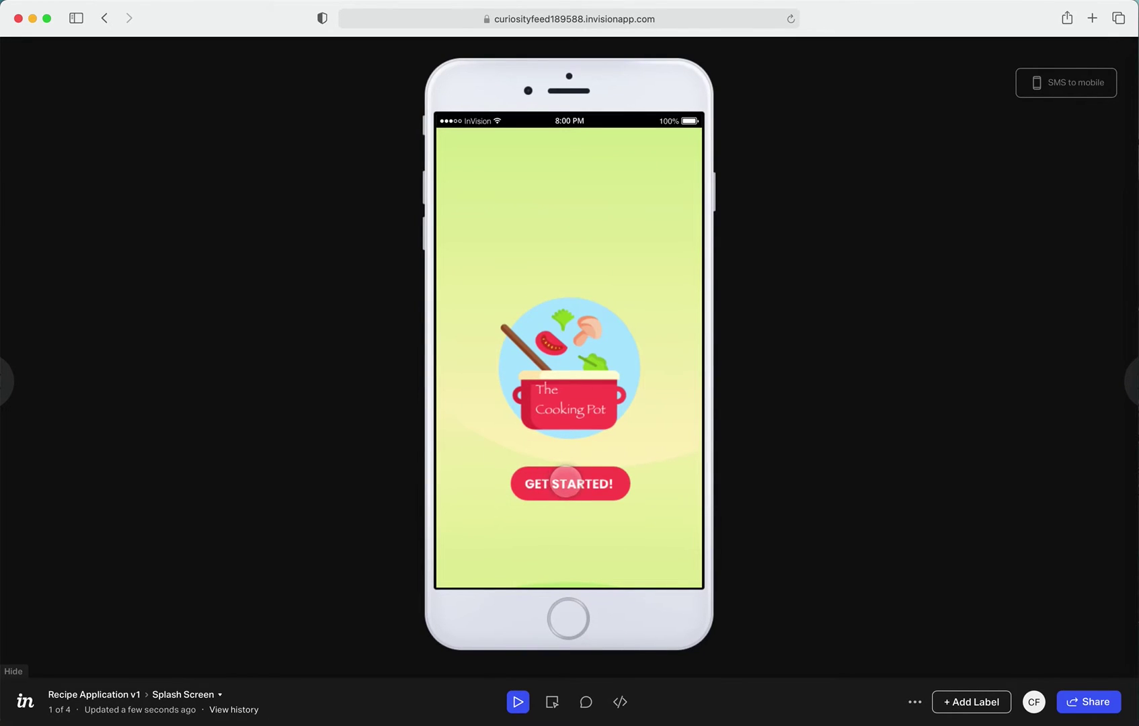
Verify GET STARTED! opens the Categories Page, then draw a hotspot over the Pizzas tile.
left_click(605, 383)
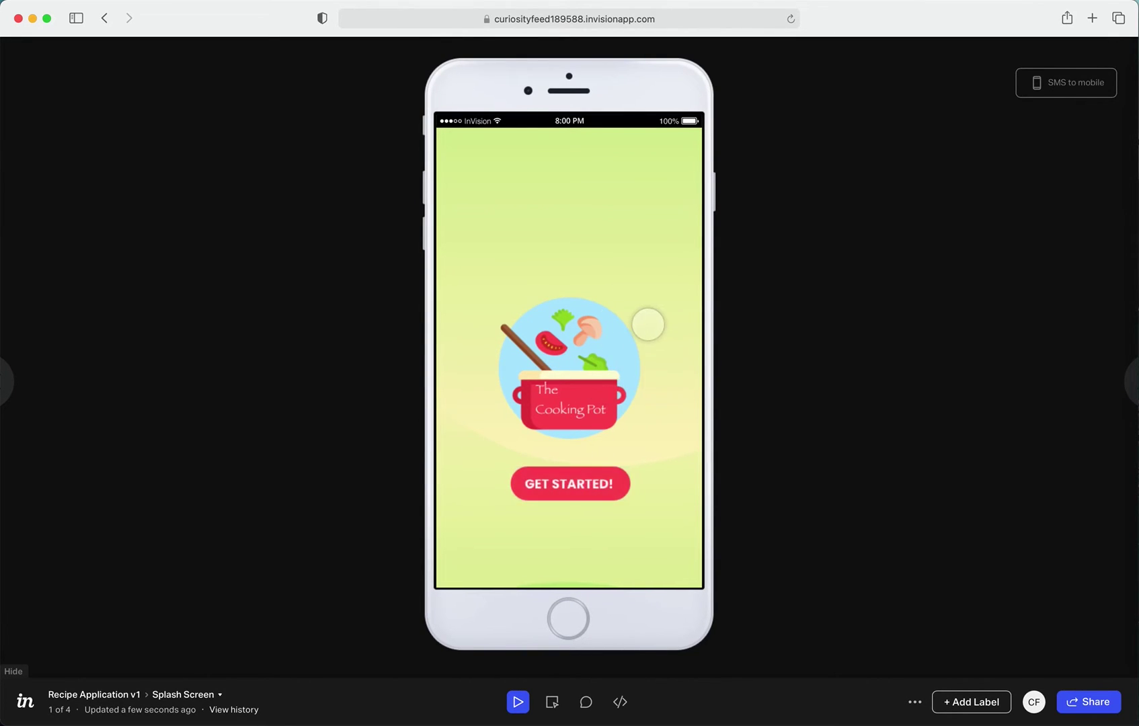
left_click(654, 366)
left_click(653, 366)
left_click(655, 367)
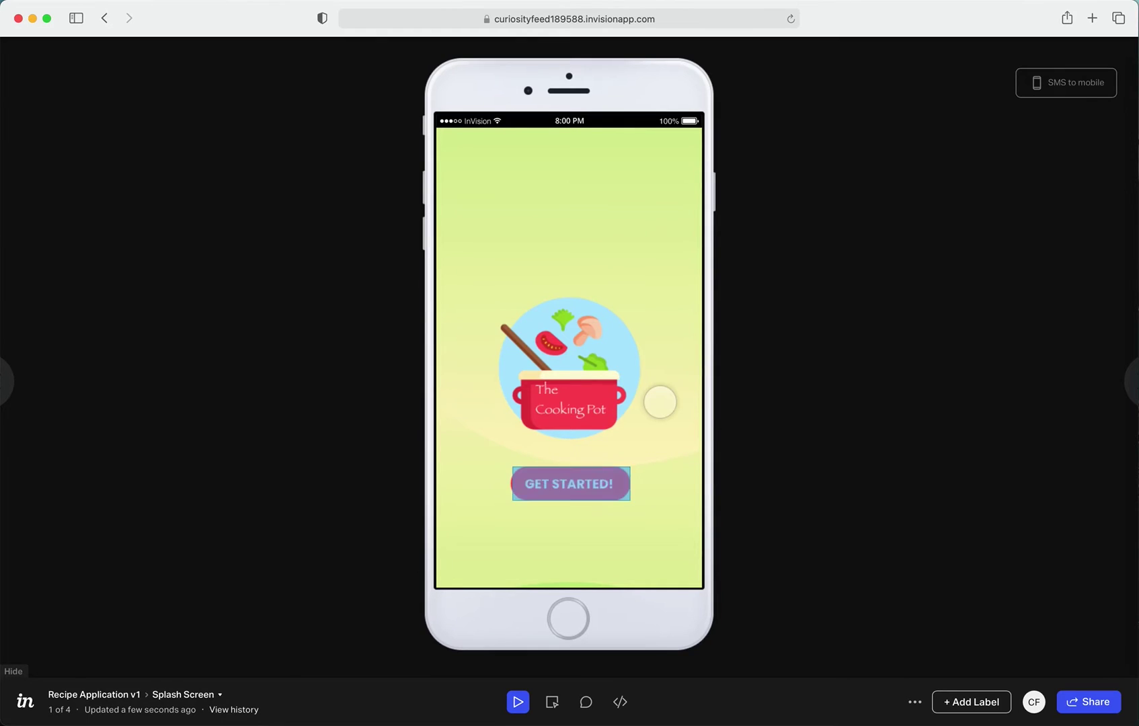
left_click(569, 485)
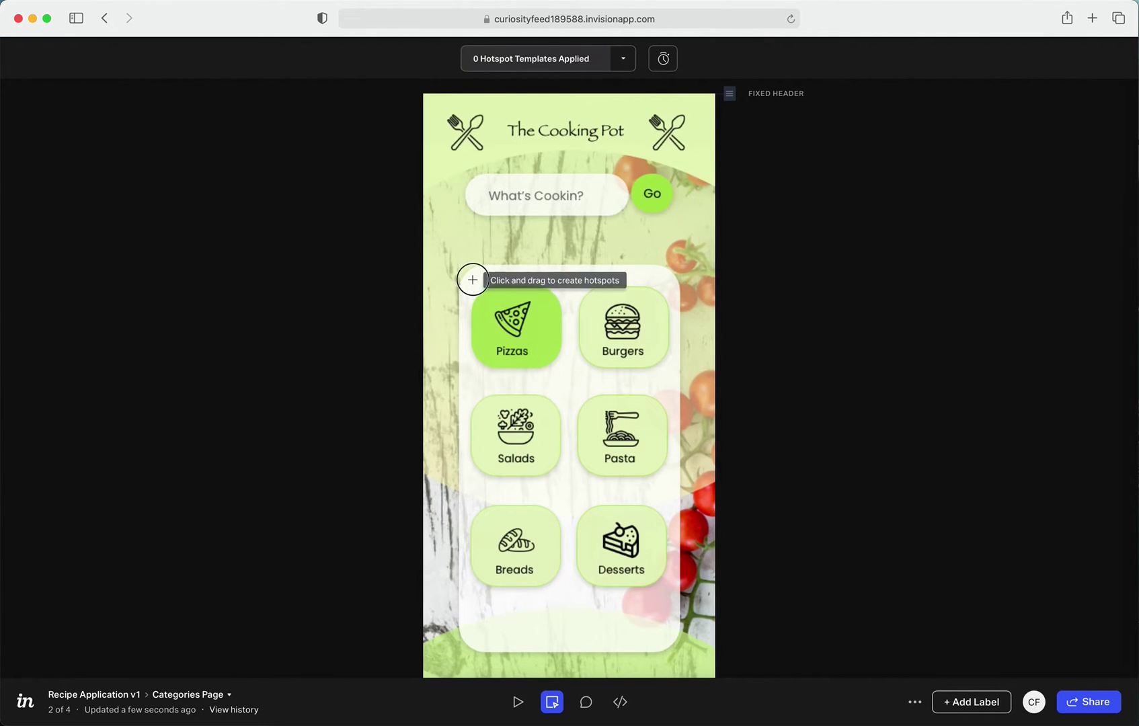
left_click_drag(472, 280, 562, 370)
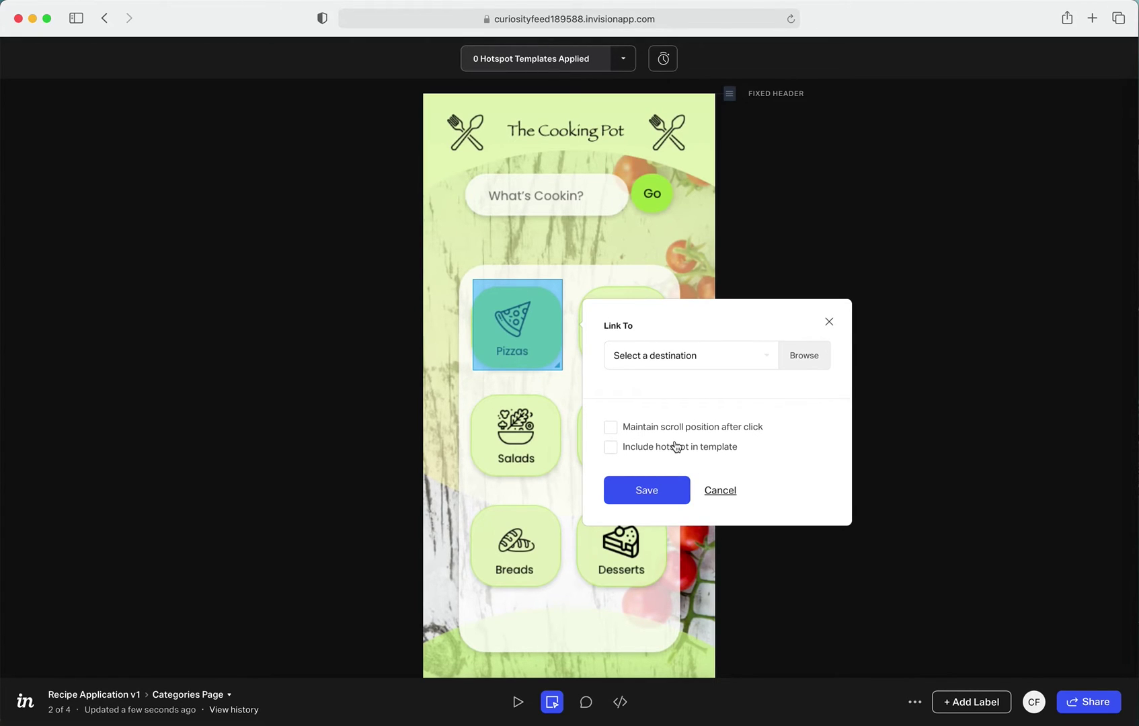
Link the Pizzas hotspot to Recipies List, without a template, keeping scroll position, and save.
left_click(618, 451)
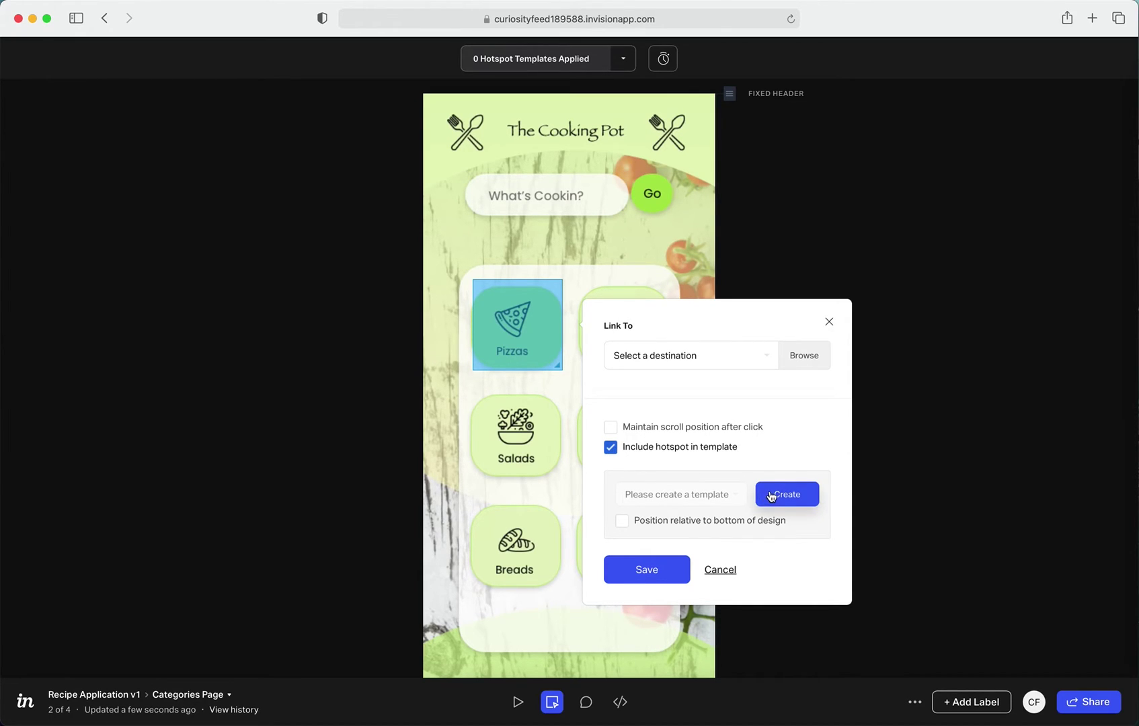
left_click(615, 449)
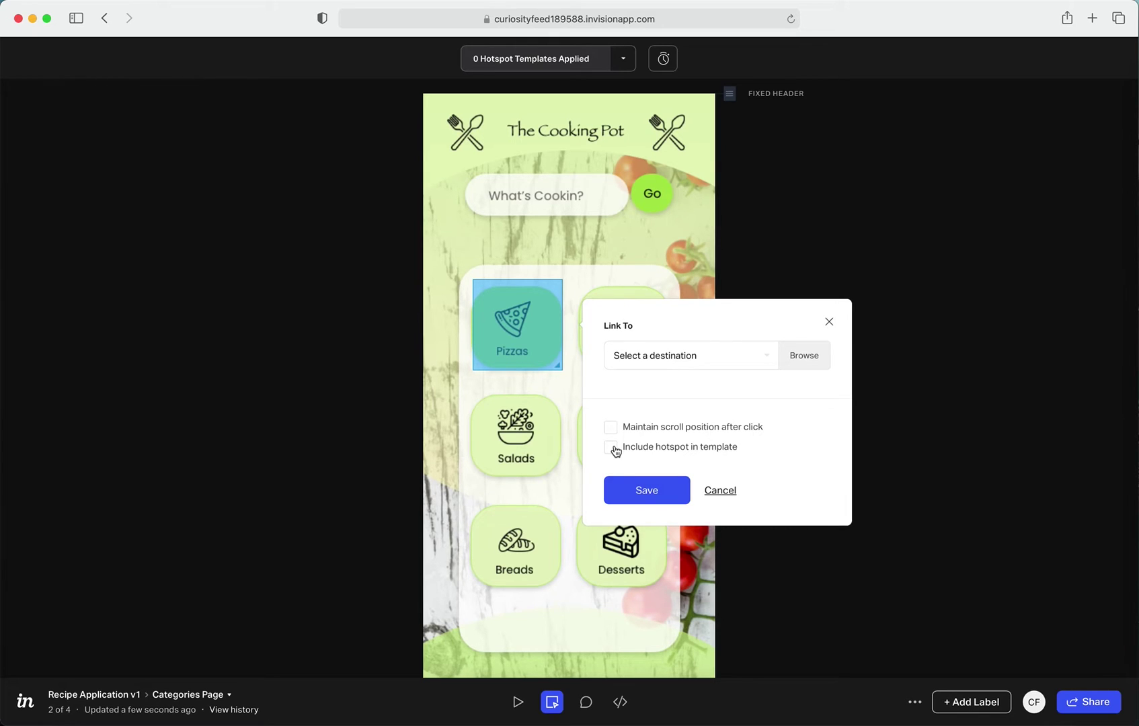
left_click(612, 430)
left_click(612, 431)
left_click(767, 359)
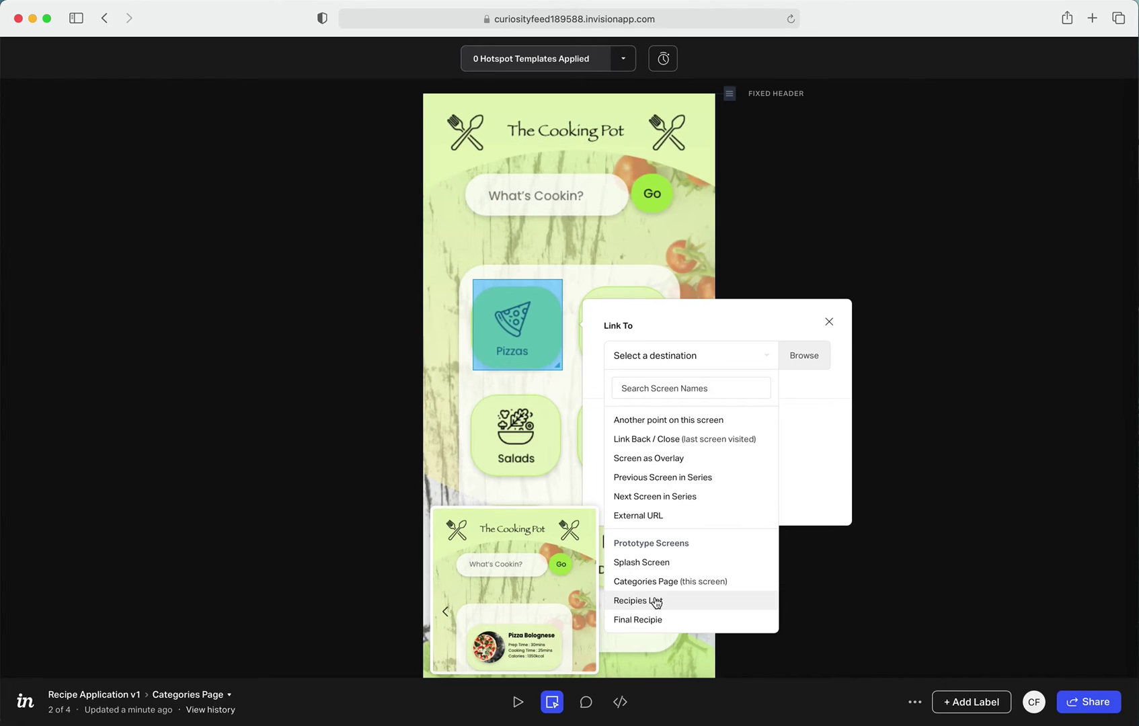
left_click(655, 601)
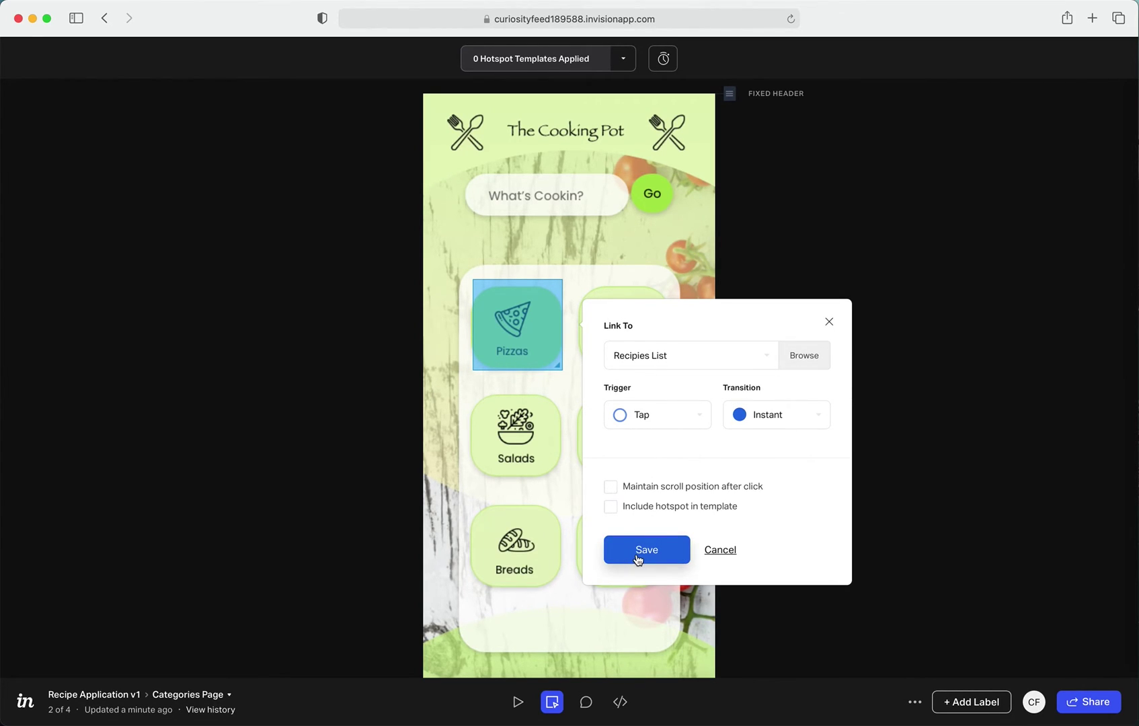
left_click(612, 488)
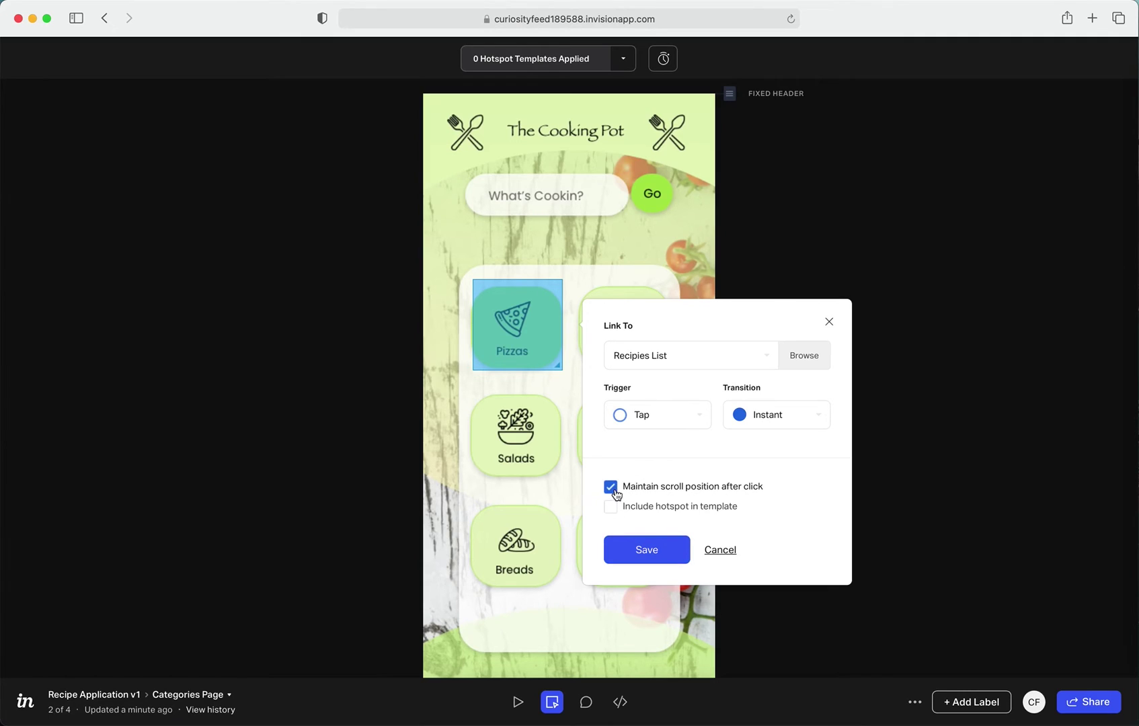
left_click(646, 548)
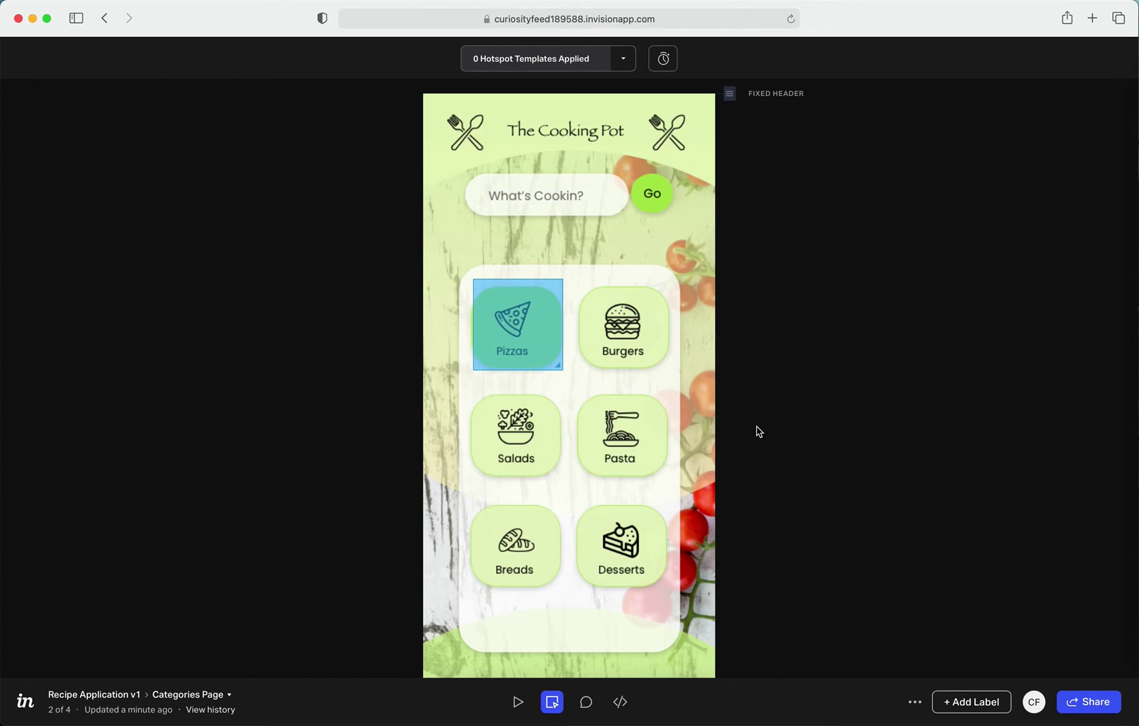
Preview the Categories Page in a phone frame and confirm Pizzas opens Recipies List.
left_click(519, 702)
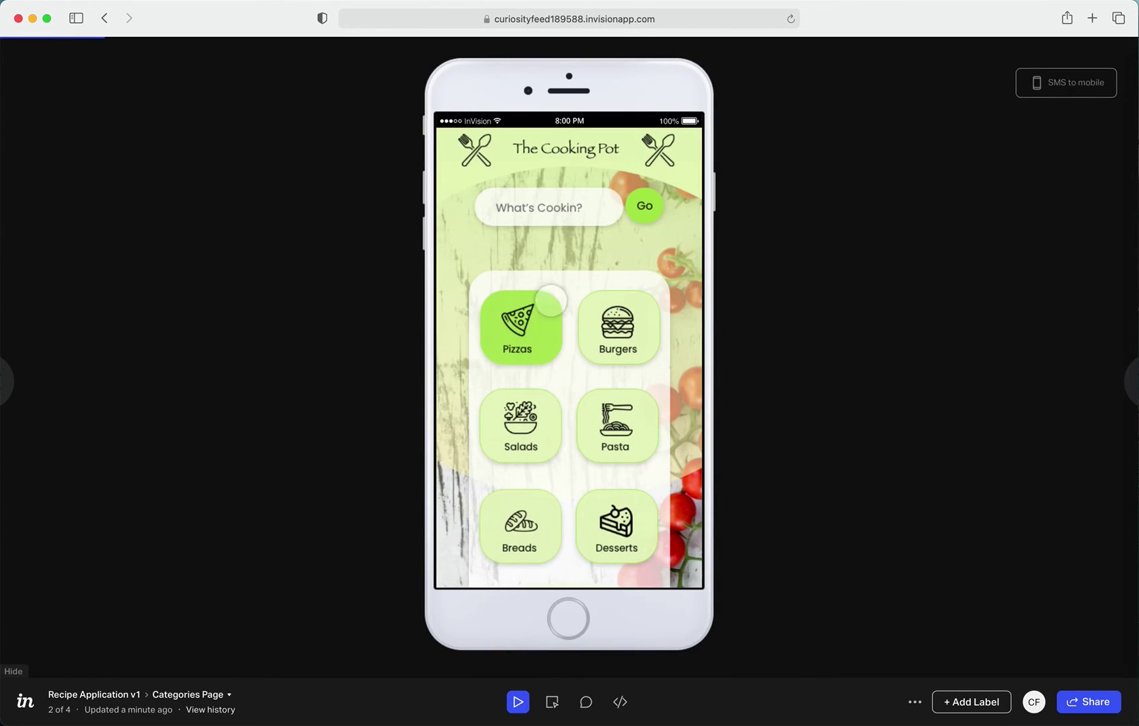
left_click(603, 278)
left_click(605, 275)
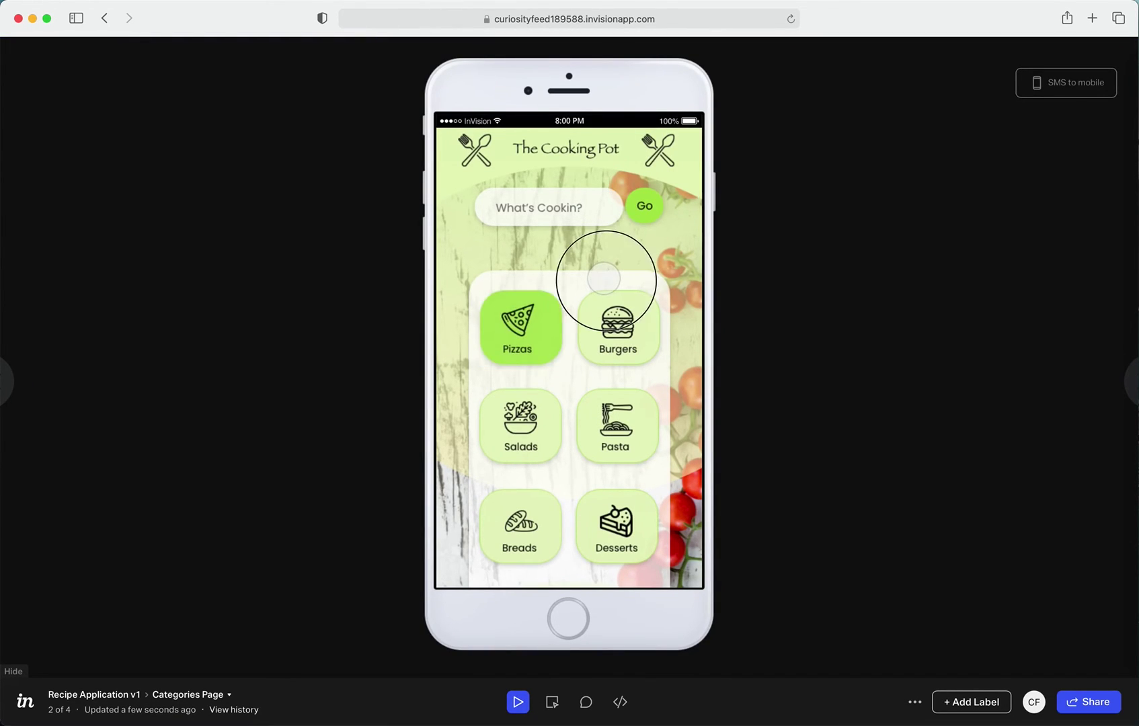
left_click(549, 338)
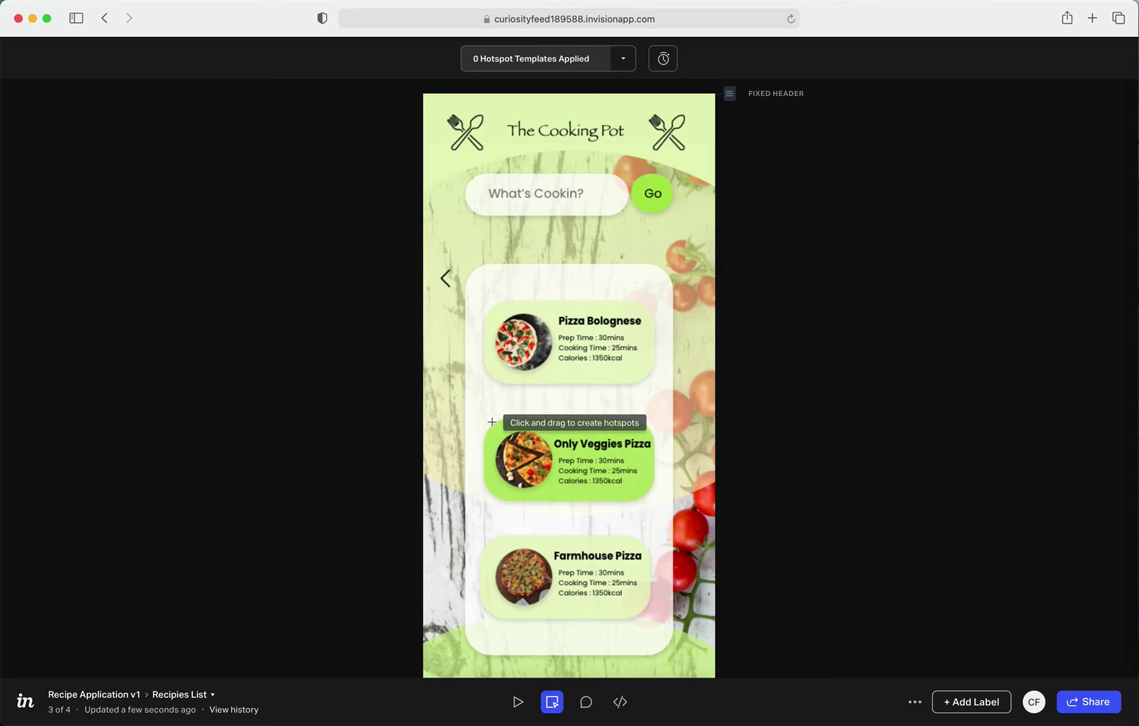
Hotspot Only Veggies Pizza, then play GET STARTED!, Pizzas, Only Veggies Pizza and scroll the recipe.
left_click_drag(489, 422, 653, 501)
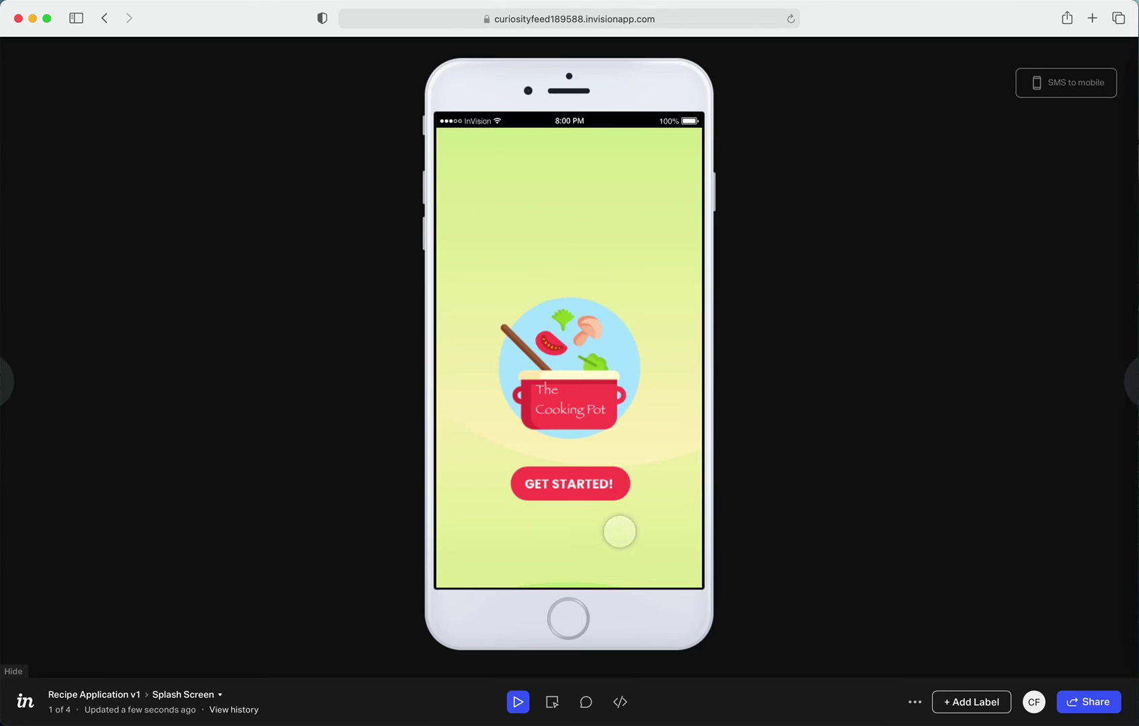
left_click(564, 489)
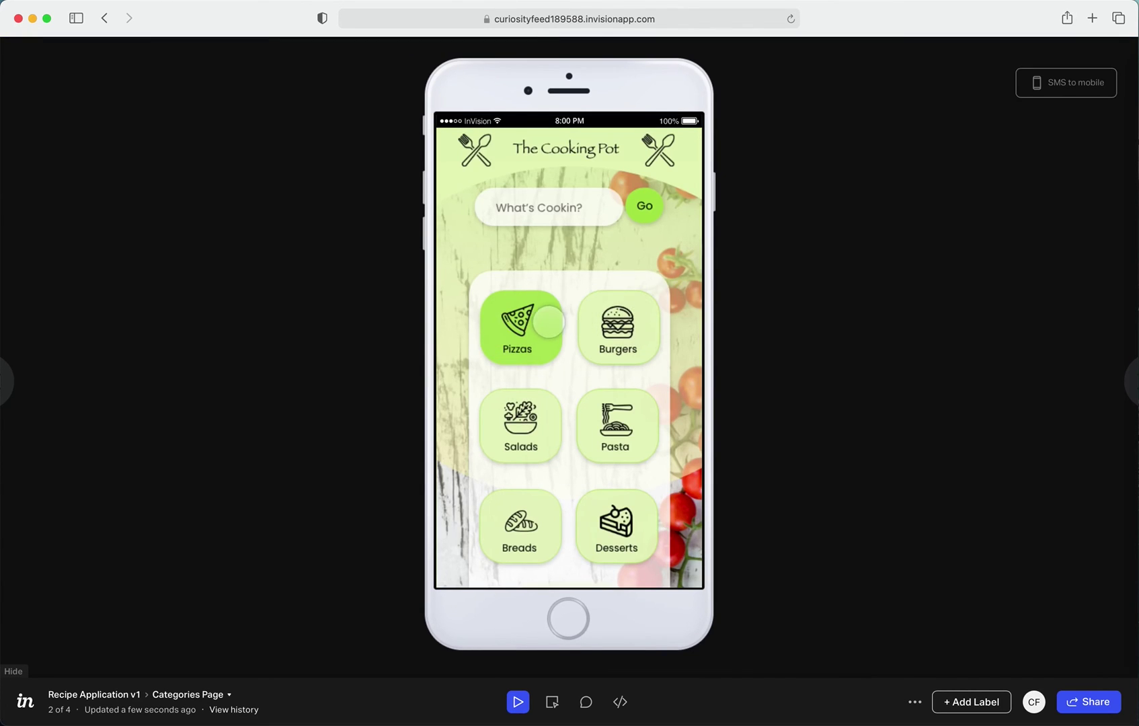
left_click(548, 322)
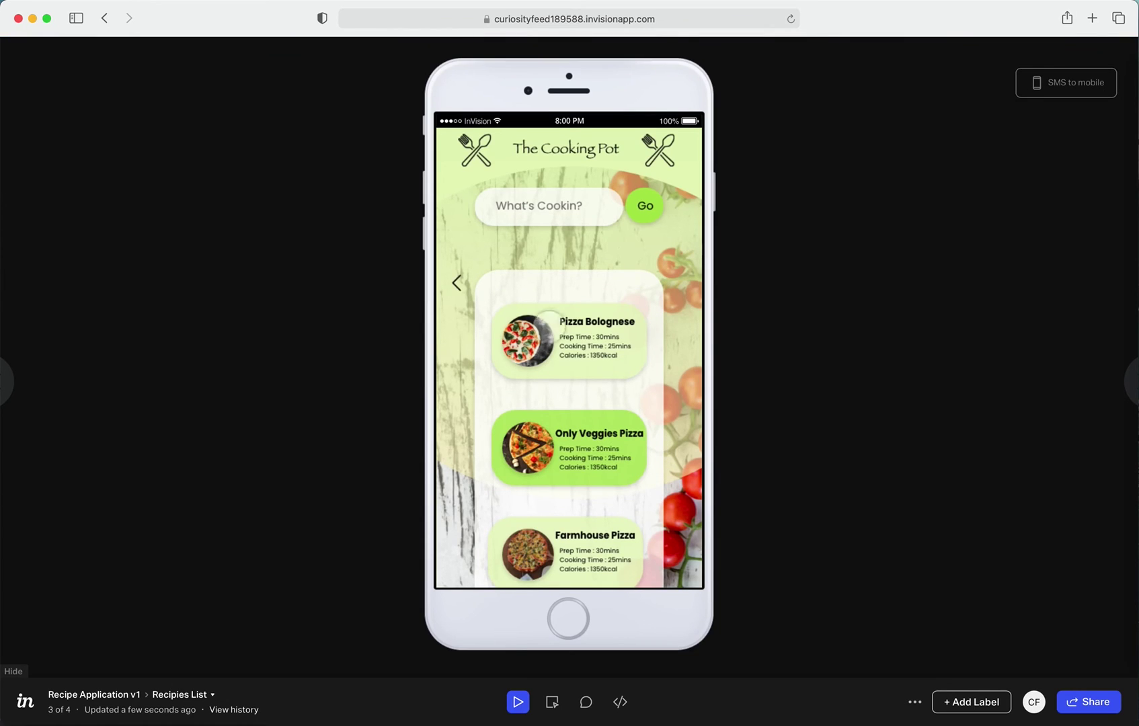
left_click(583, 436)
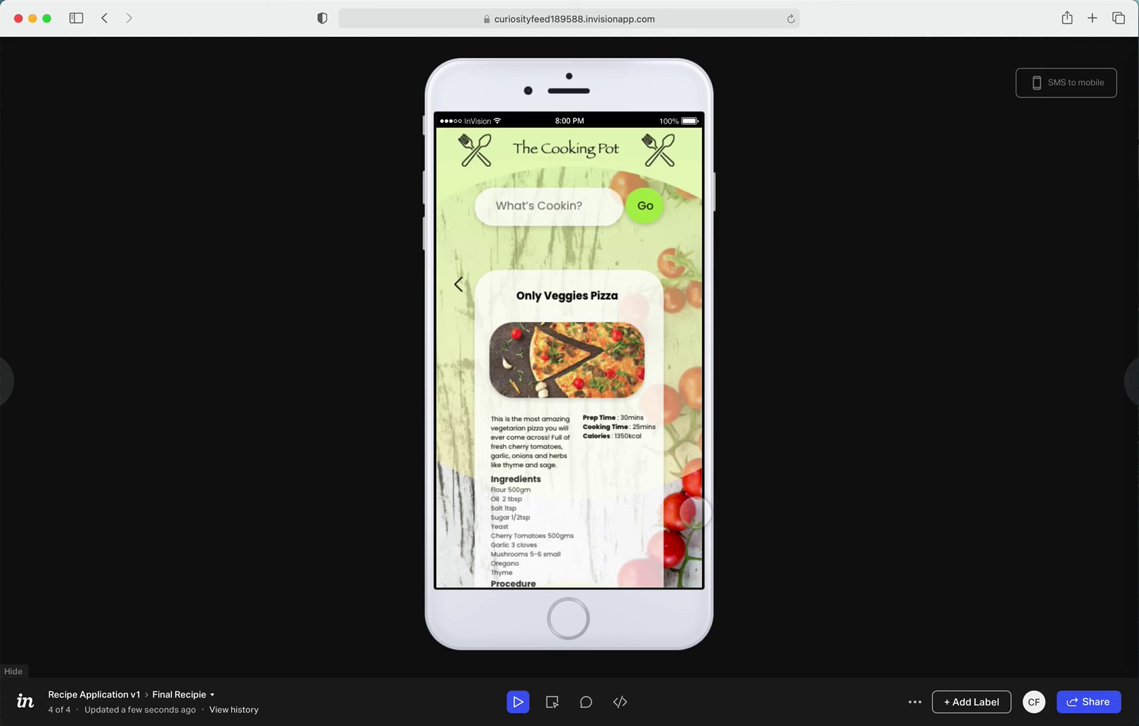
scroll(678, 440, "down", 3)
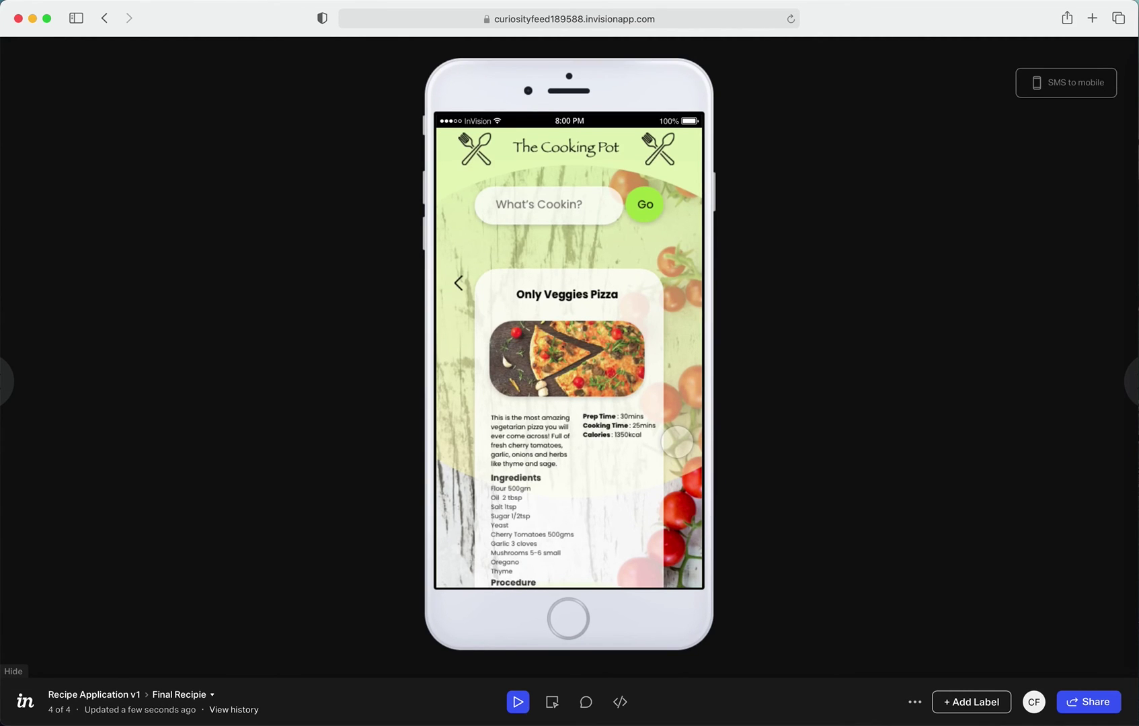
scroll(677, 440, "up", 4)
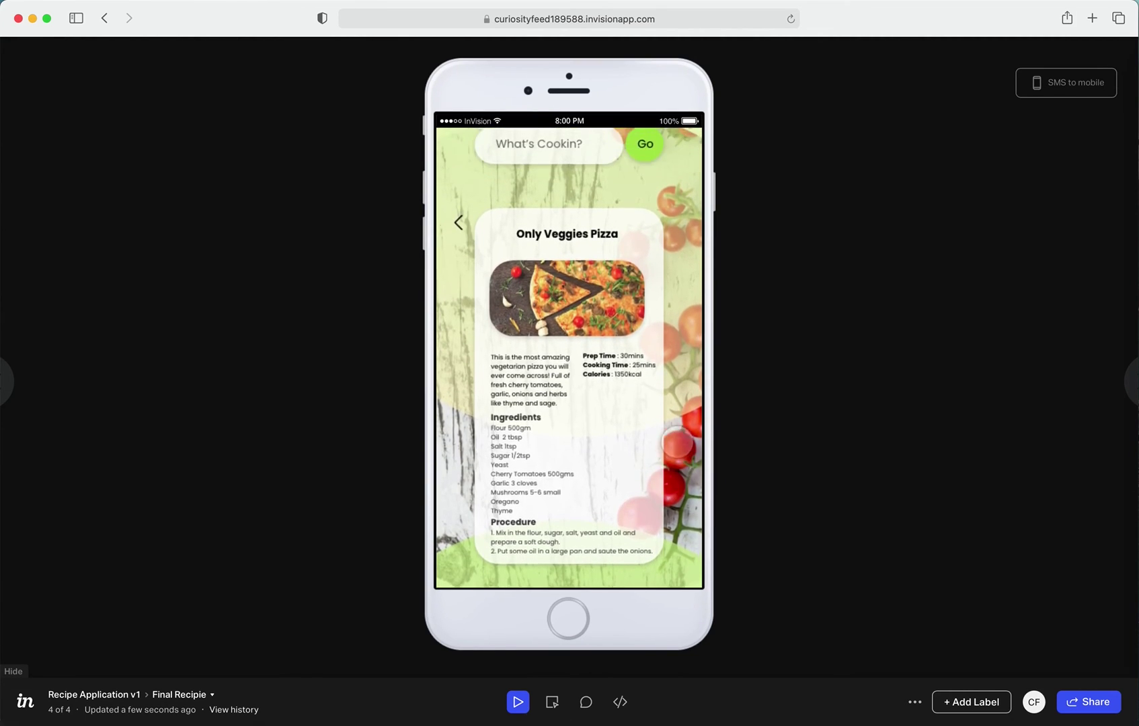
scroll(678, 441, "down", 3)
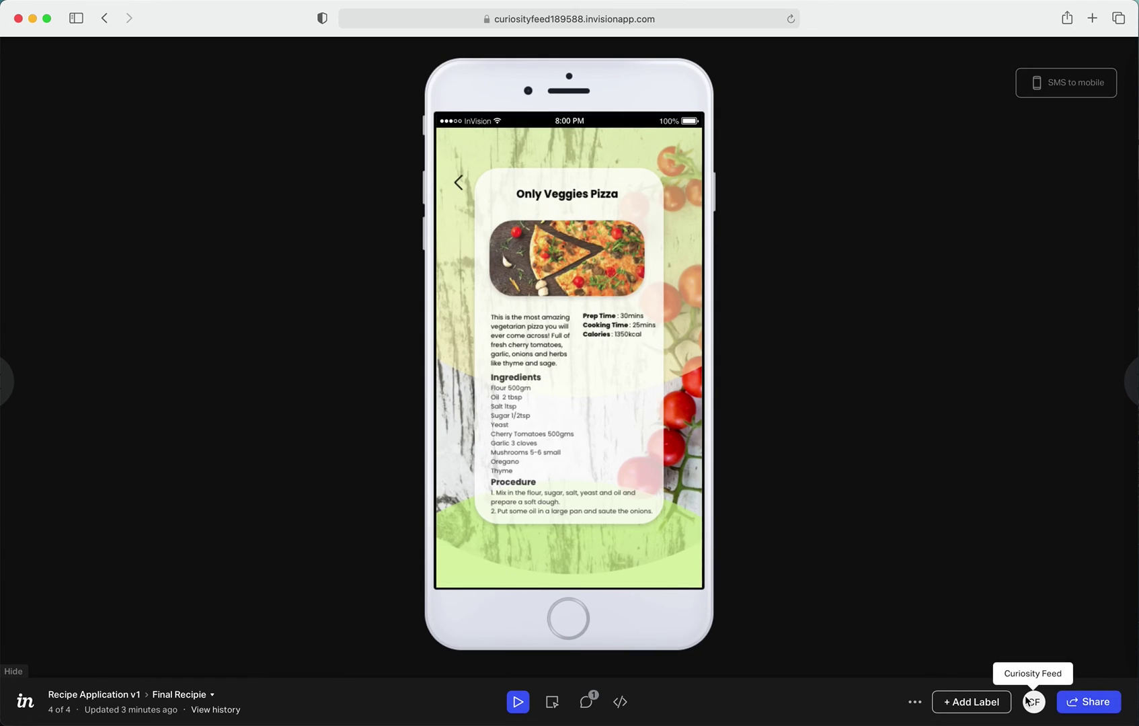
Generate a public link for Recipe Application v1 from the Share dialog's Public tab.
left_click(1073, 706)
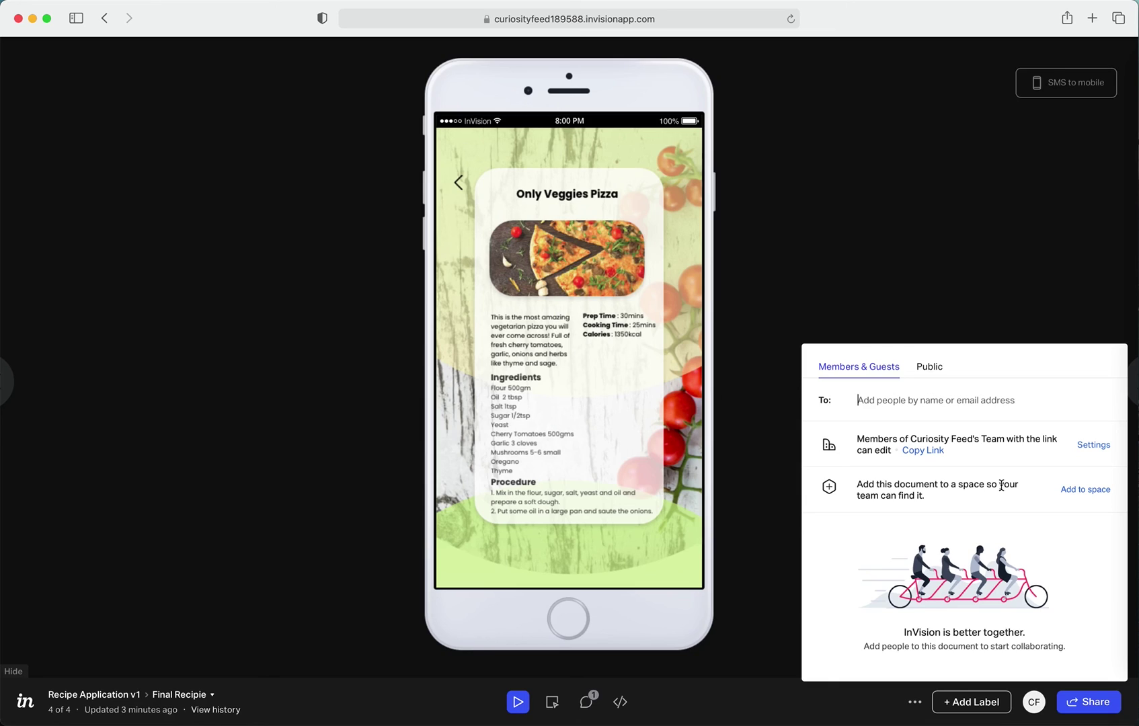
left_click(931, 368)
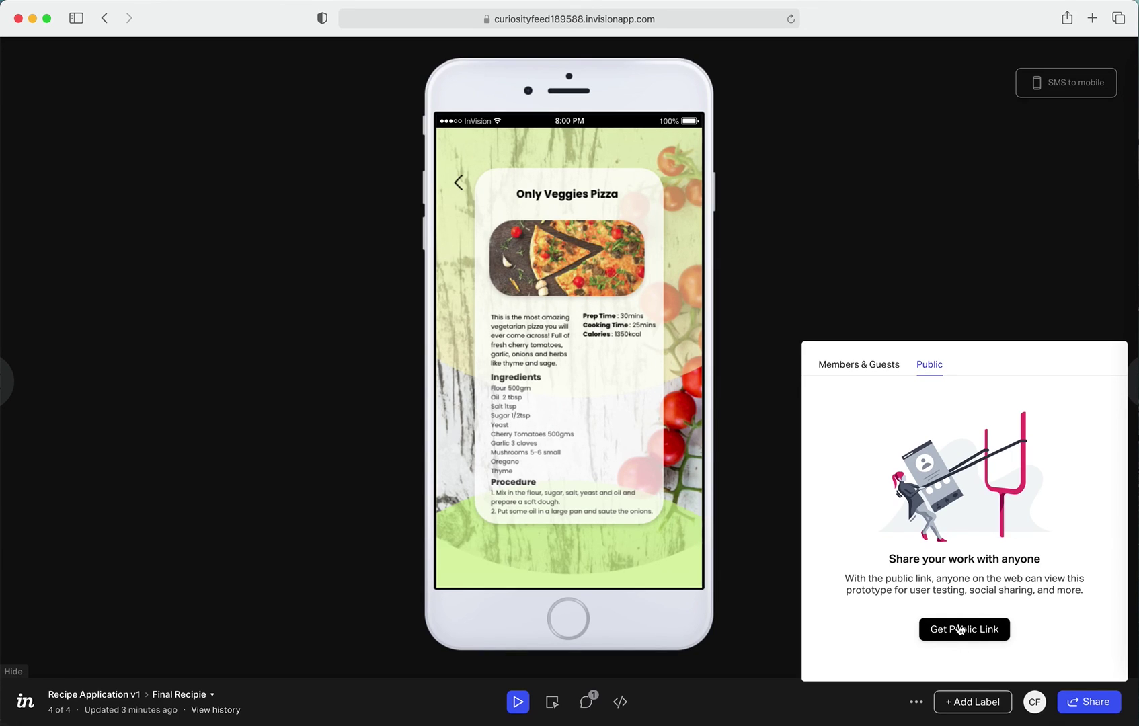
left_click(960, 629)
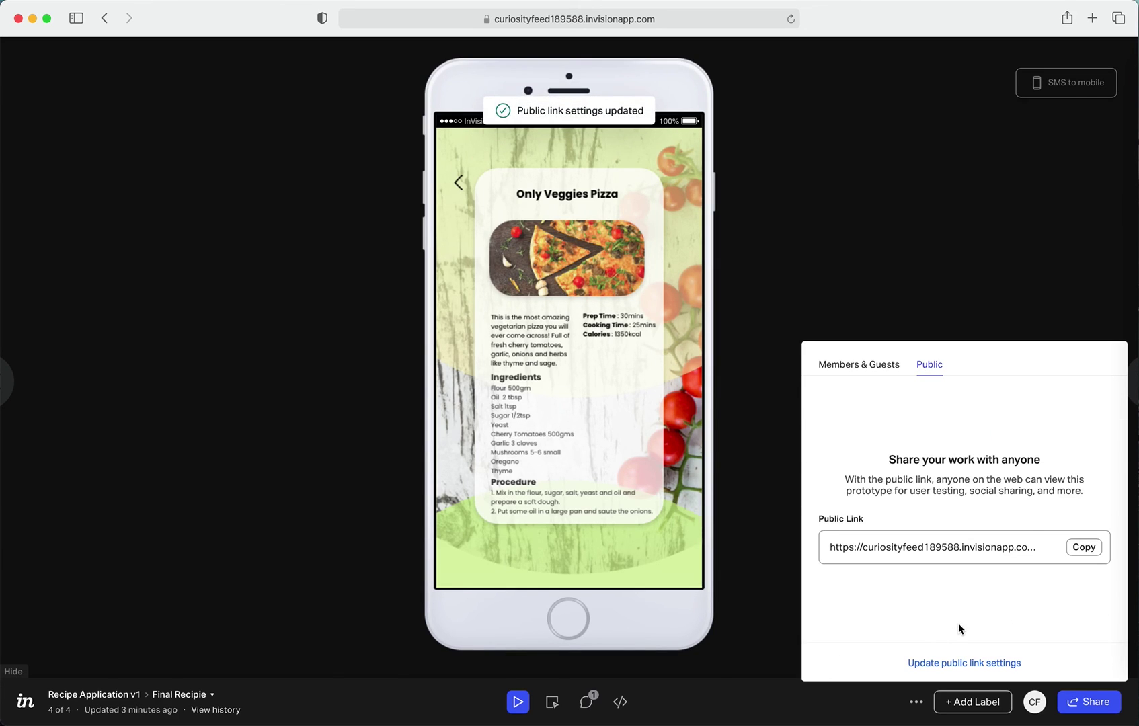